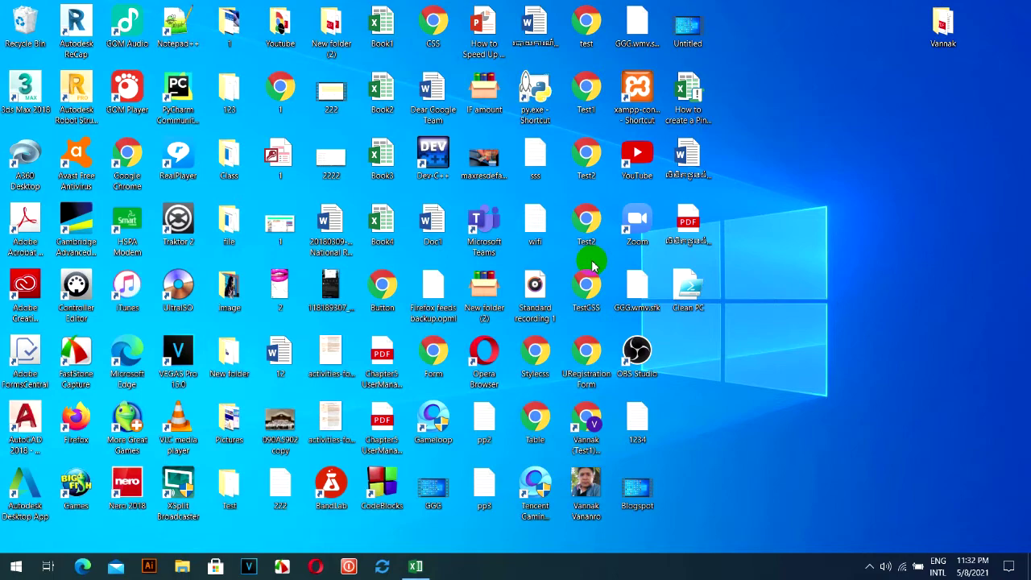
Restore the Book2 workbook and select sale dates and income cells in columns E and F to inspect them.
{"action": "left_click", "coordinate": [415, 568]}
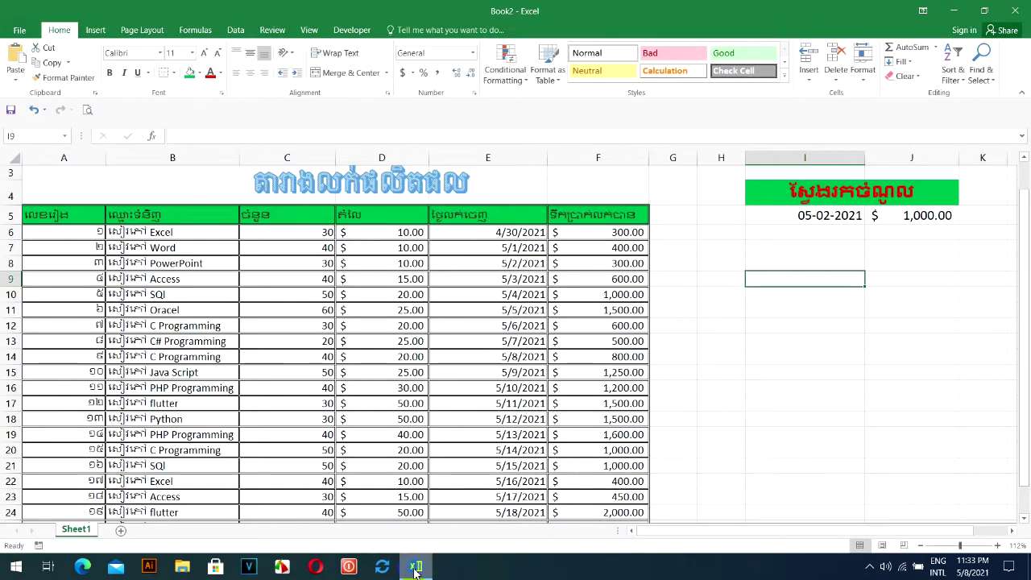
{"action": "left_click_drag", "start_coordinate": [617, 247], "coordinate": [615, 264]}
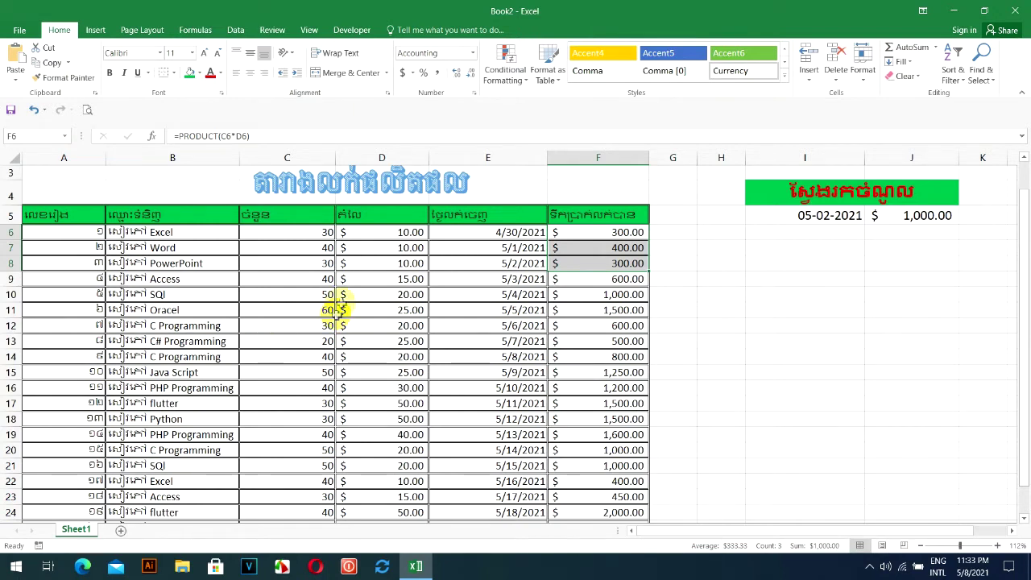
{"action": "left_click_drag", "start_coordinate": [485, 233], "coordinate": [481, 265]}
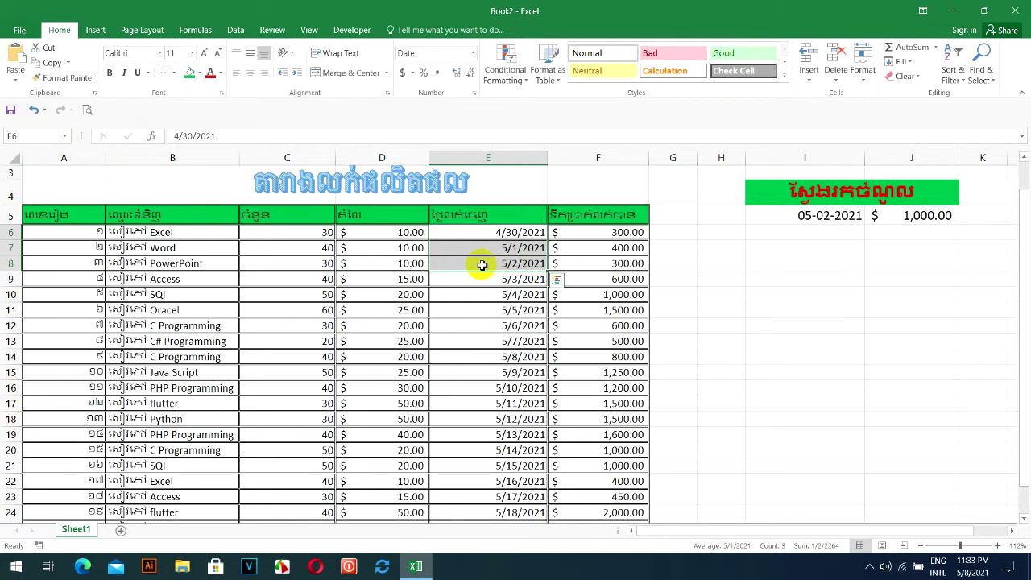
{"action": "left_click", "coordinate": [472, 313]}
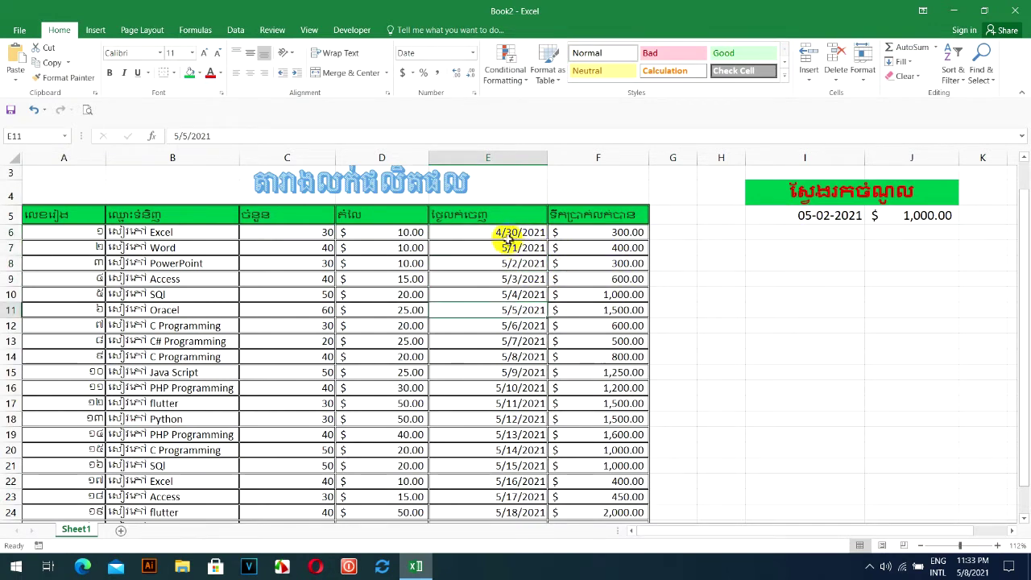
{"action": "left_click_drag", "start_coordinate": [502, 233], "coordinate": [497, 264]}
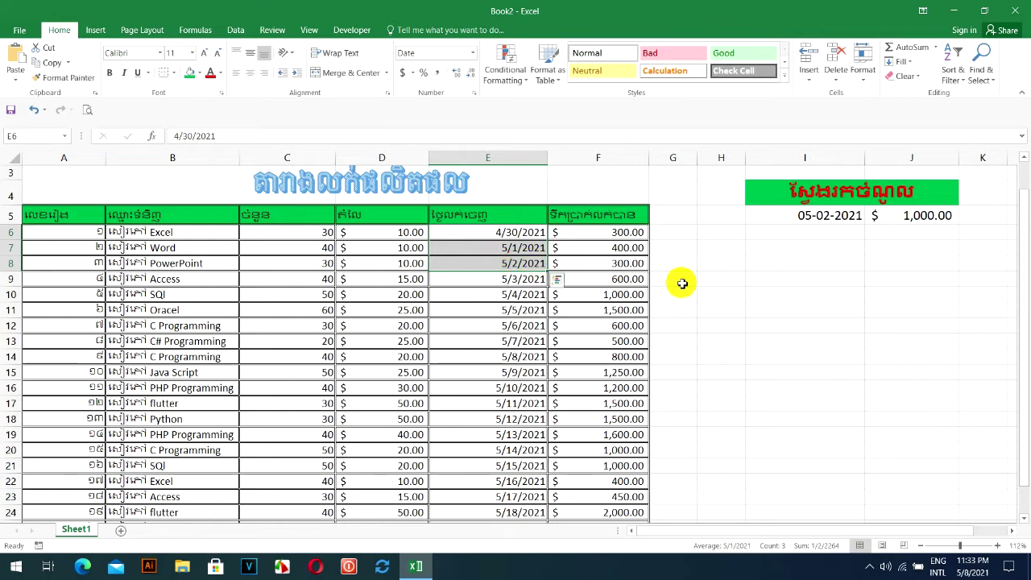
Set the I5 lookup date to 5/1/2021 and select the first sales rows.
{"action": "left_click", "coordinate": [834, 219]}
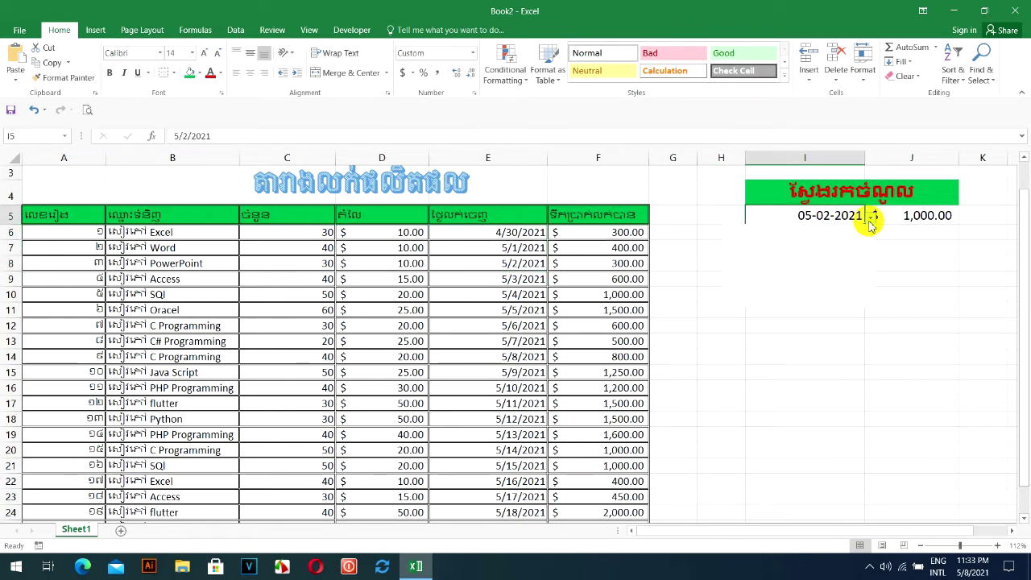
{"action": "left_click", "coordinate": [871, 216]}
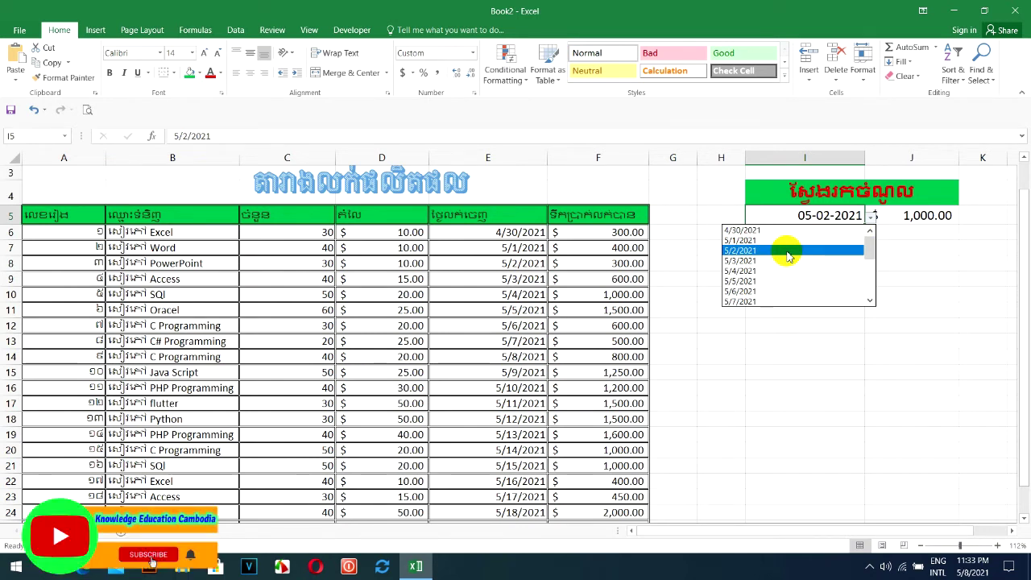
{"action": "left_click", "coordinate": [788, 256]}
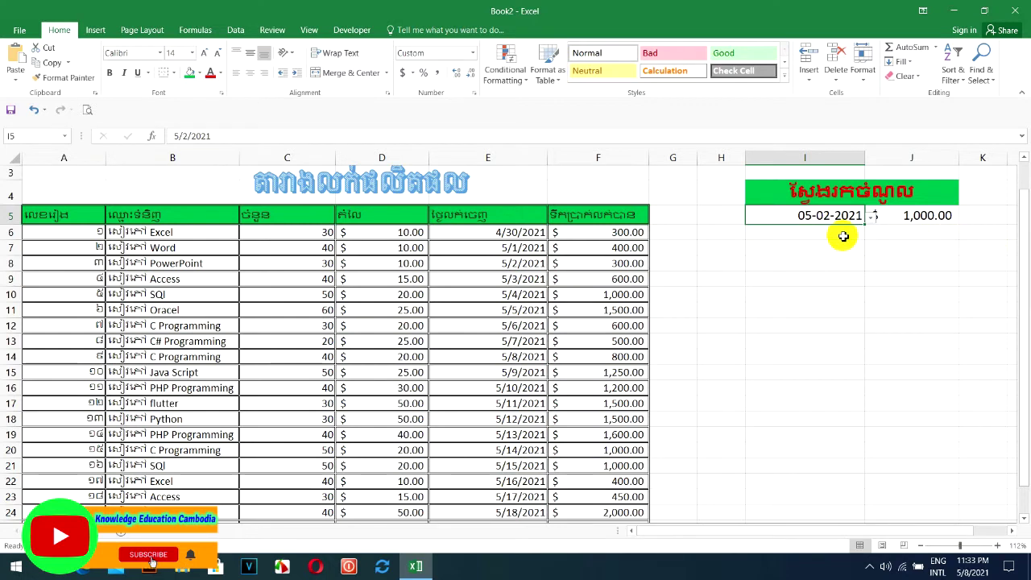
{"action": "left_click", "coordinate": [872, 216]}
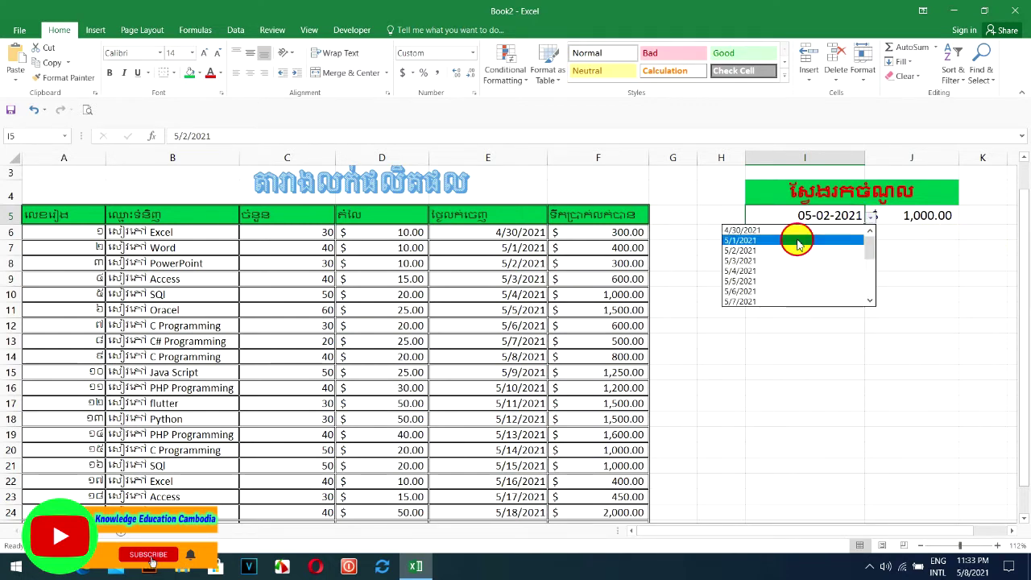
{"action": "left_click", "coordinate": [798, 241]}
{"action": "left_click_drag", "start_coordinate": [588, 236], "coordinate": [234, 254]}
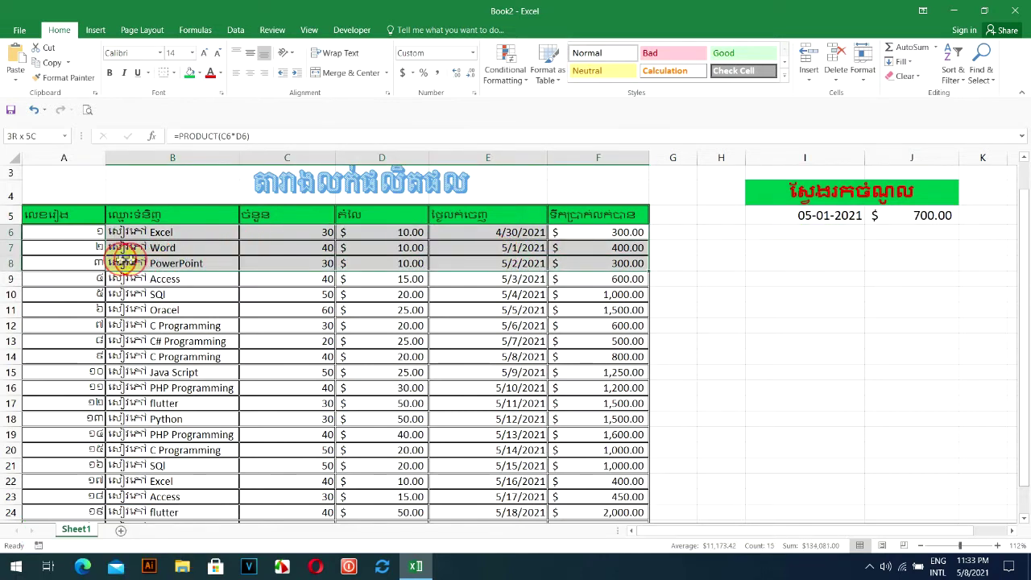
{"action": "left_click_drag", "start_coordinate": [234, 254], "coordinate": [77, 244]}
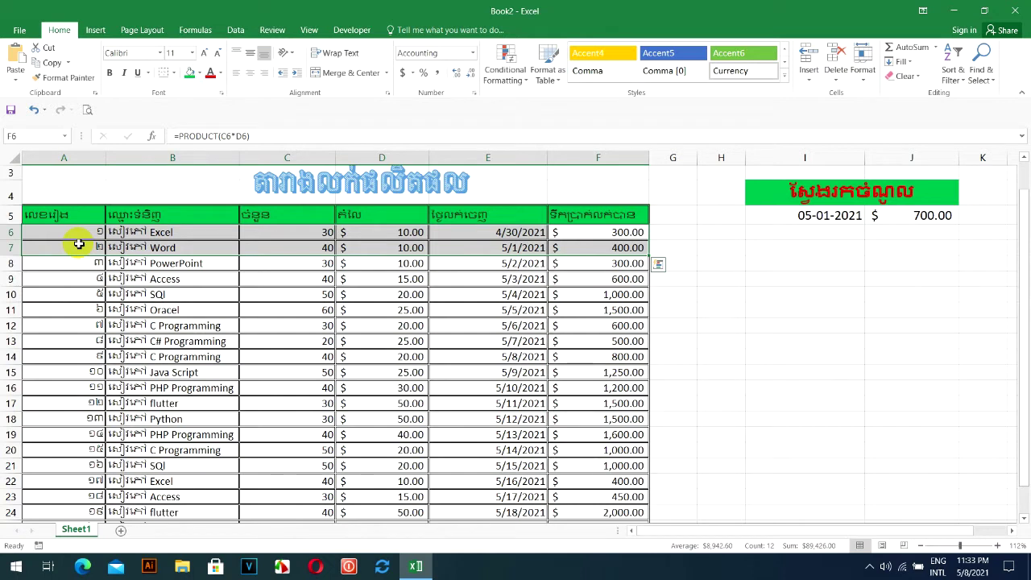
Change I5 to 5/4/2021 and confirm F6:F10 totals 2,600.00, matching J5.
{"action": "left_click", "coordinate": [486, 234]}
{"action": "left_click", "coordinate": [839, 222]}
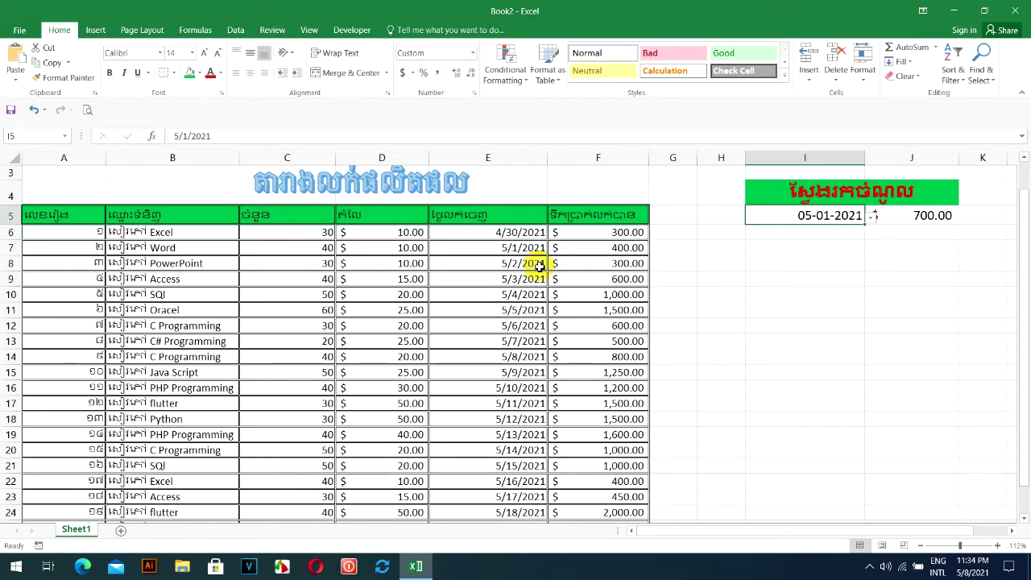
{"action": "left_click", "coordinate": [872, 216]}
{"action": "left_click", "coordinate": [781, 272]}
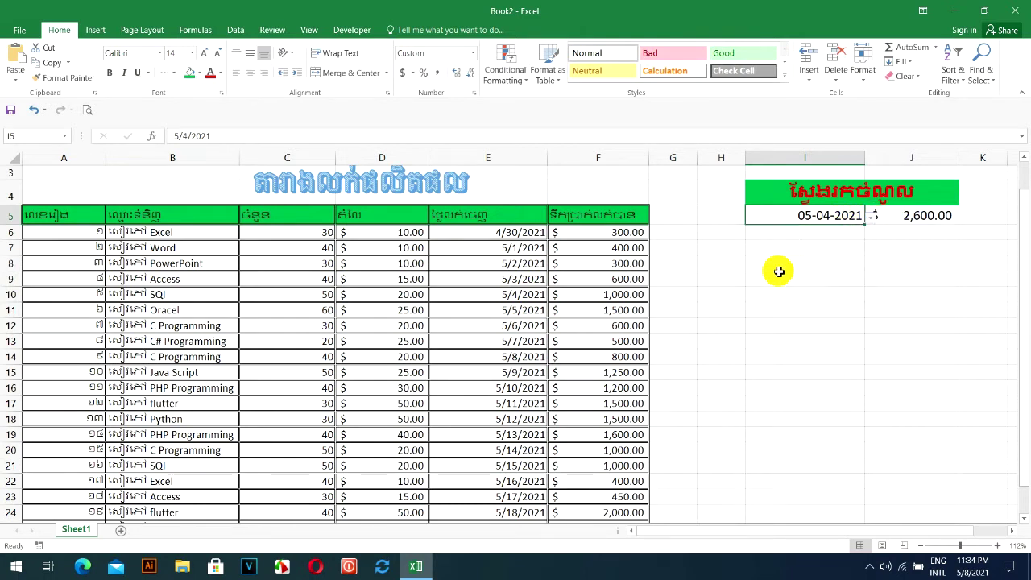
{"action": "left_click", "coordinate": [901, 216]}
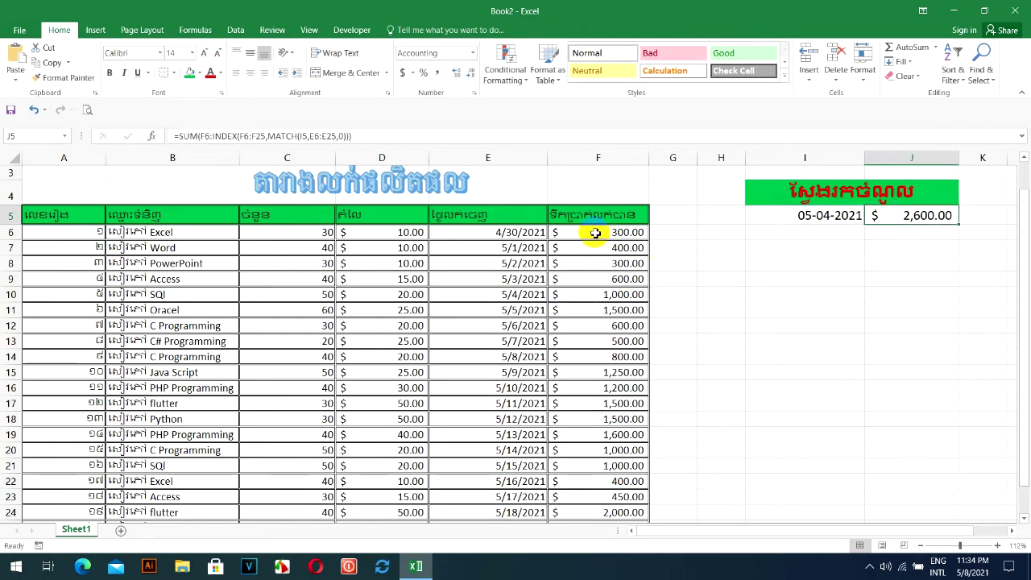
{"action": "left_click_drag", "start_coordinate": [596, 232], "coordinate": [600, 292]}
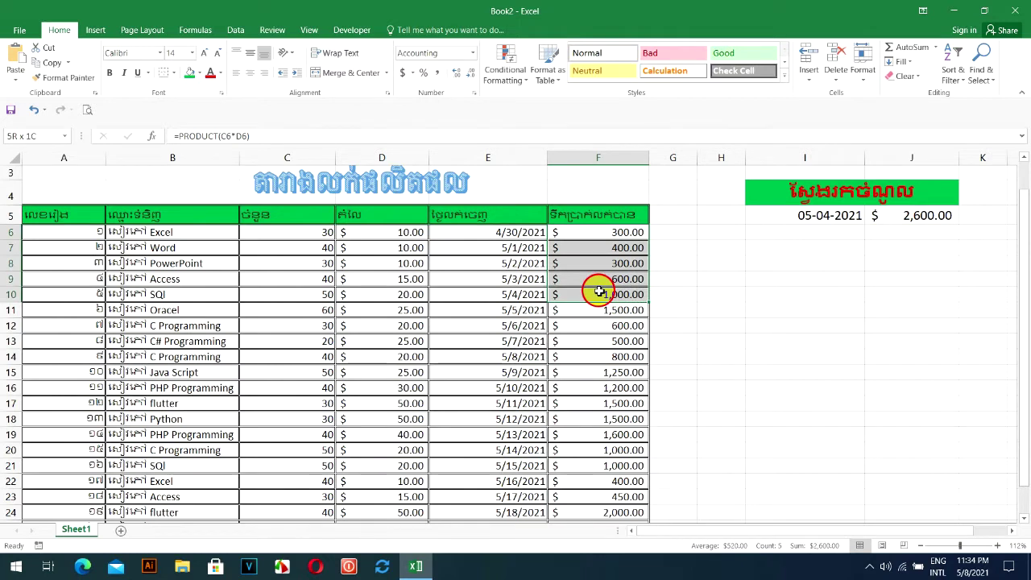
{"action": "left_click_drag", "start_coordinate": [599, 291], "coordinate": [600, 291]}
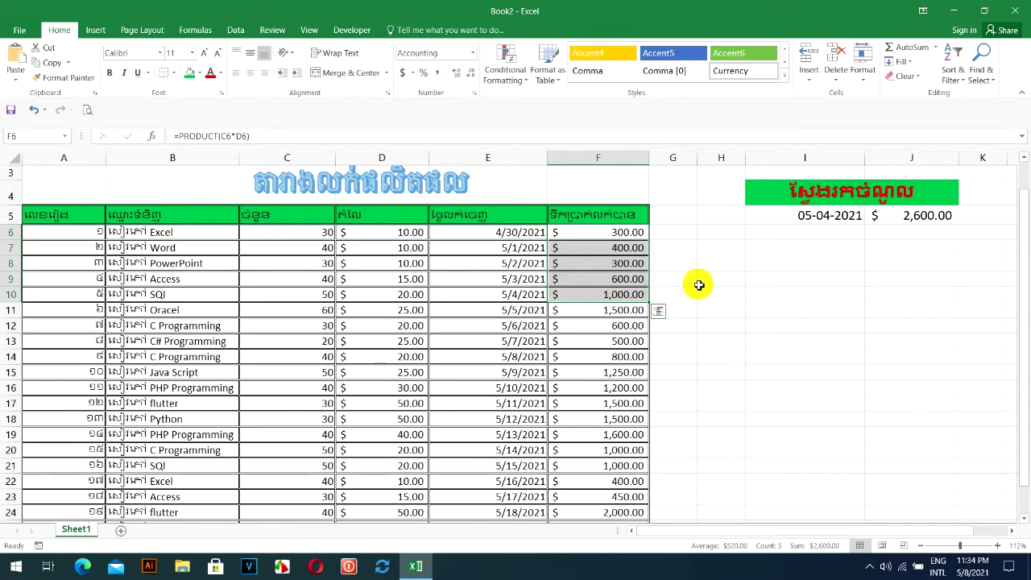
Launch Notepad from the Run prompt.
{"action": "key", "text": "super+r"}
{"action": "type", "text": "n"}
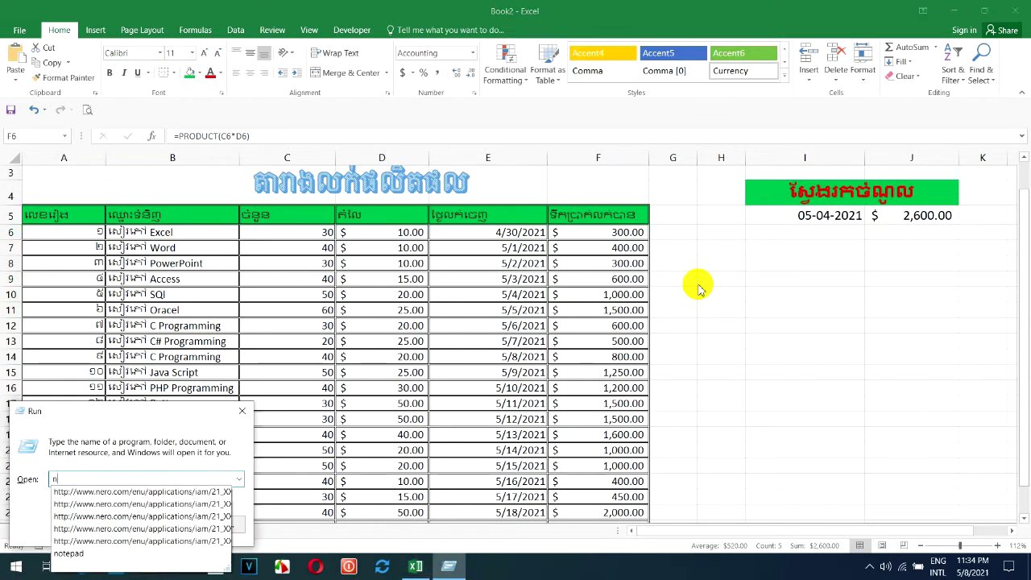
{"action": "key", "text": "BackSpace"}
{"action": "type", "text": "N"}
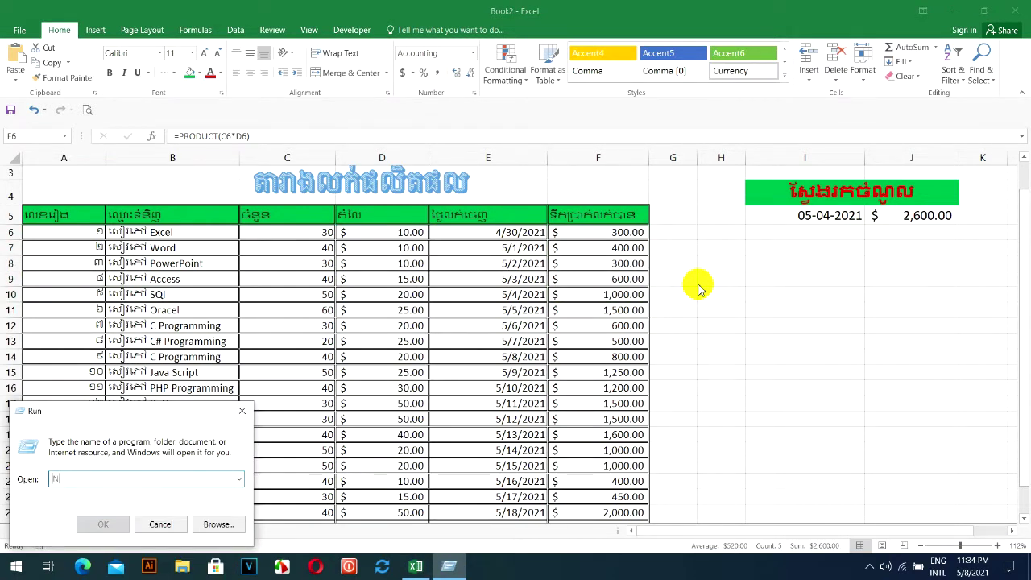
{"action": "type", "text": "otepad"}
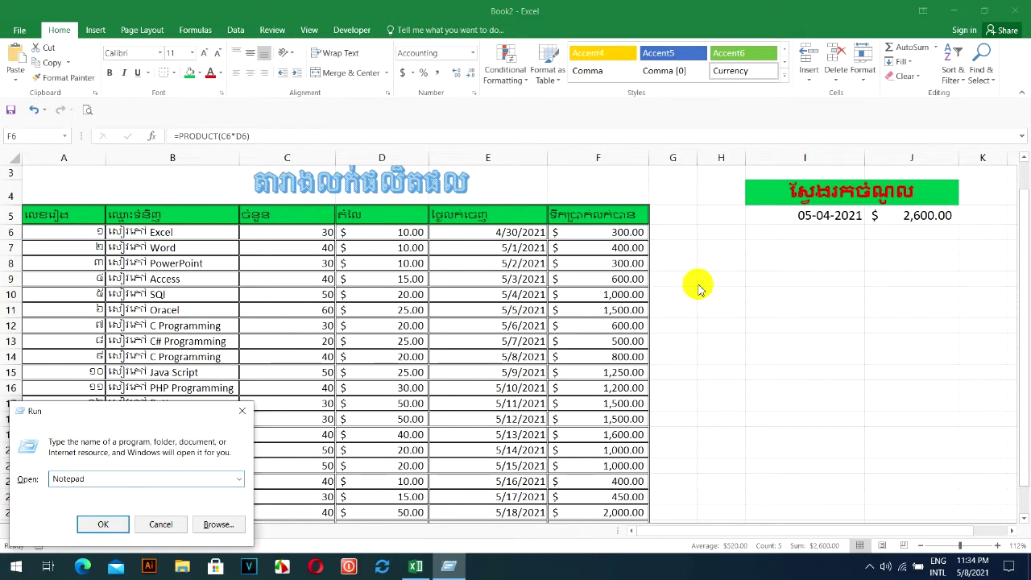
{"action": "key", "text": "Return"}
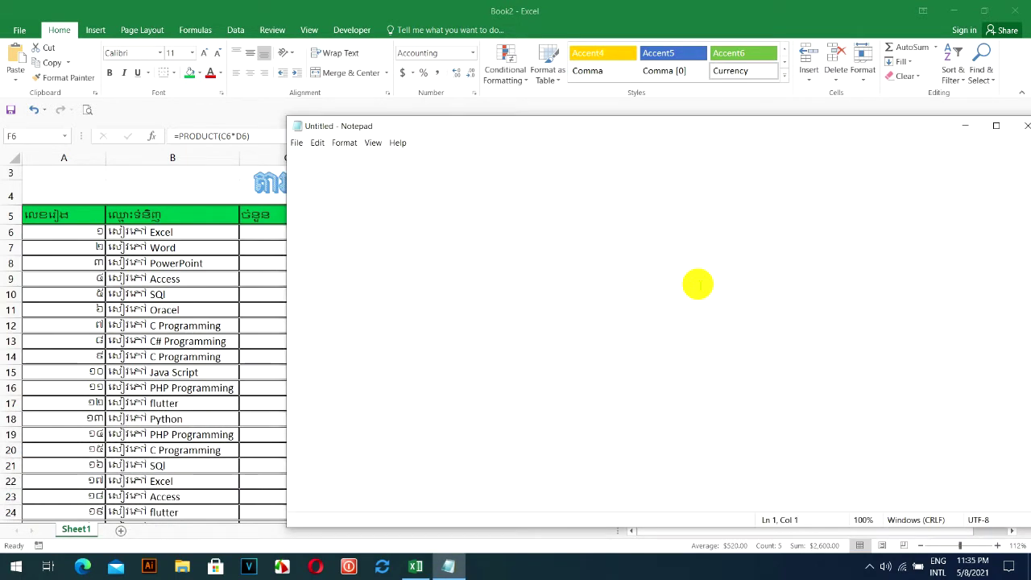
Type a title line followed by reanits.blogspot.com on the next line.
{"action": "type", "text": "Narokh Official"}
{"action": "key", "text": "Return"}
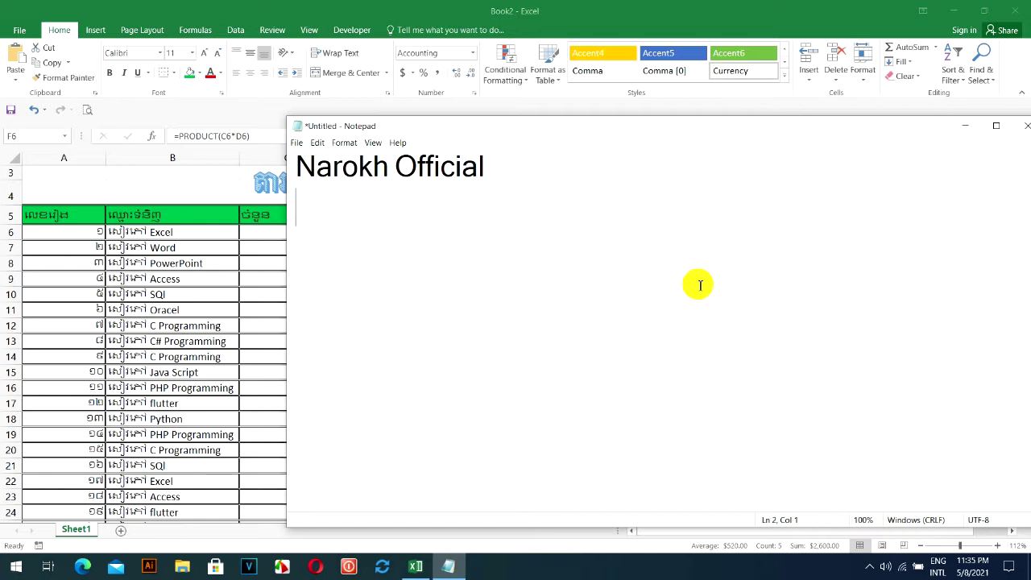
{"action": "type", "text": "rean"}
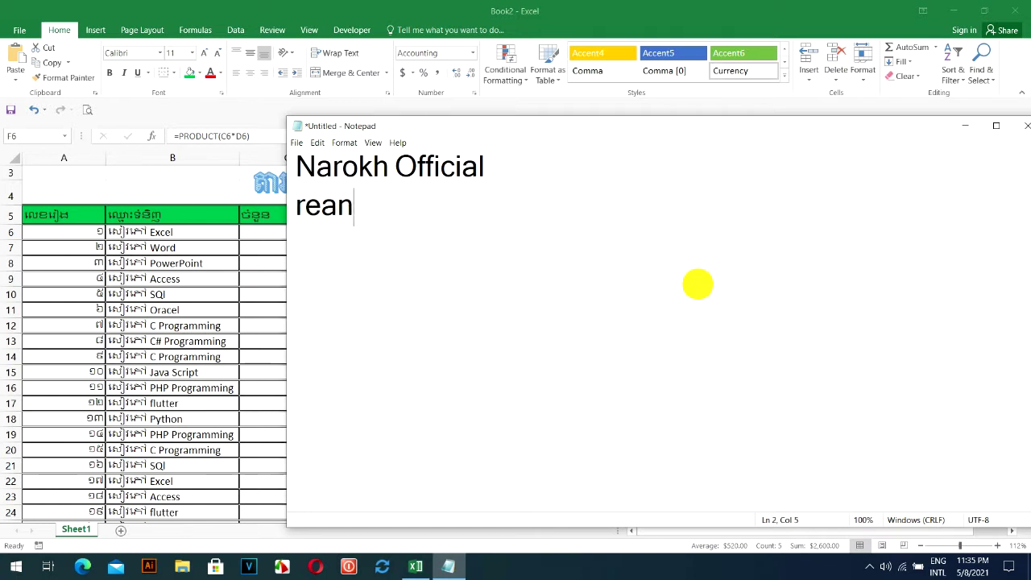
{"action": "type", "text": "its."}
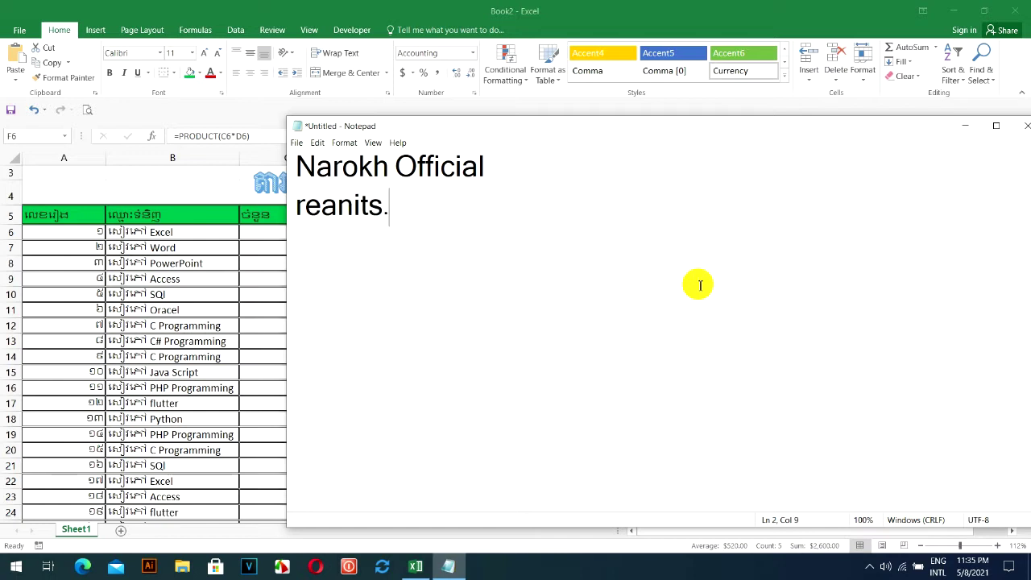
{"action": "type", "text": "blp"}
{"action": "key", "text": "BackSpace"}
{"action": "type", "text": "ogspot.com"}
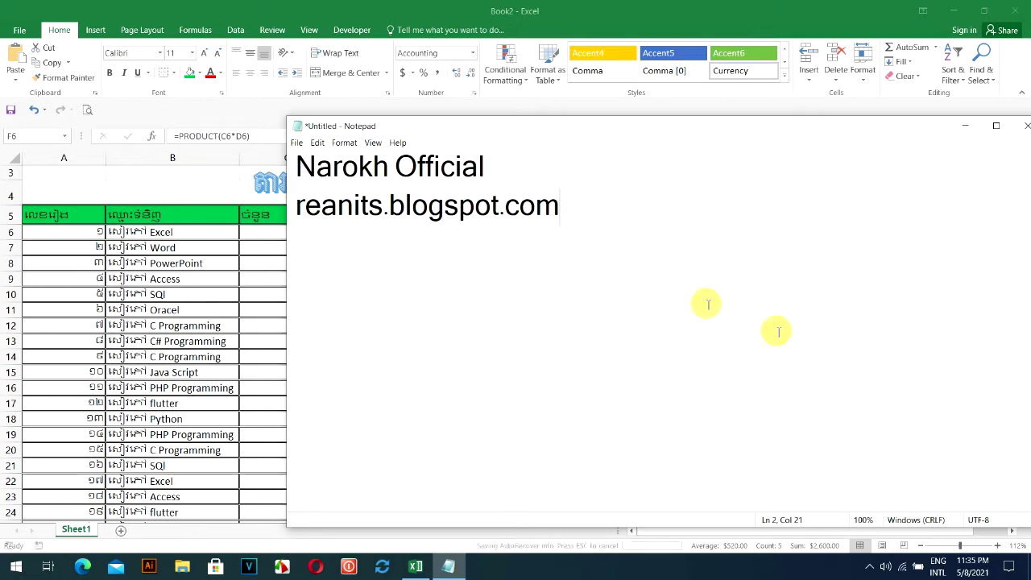
Select the web address line, reposition the window, and close the untitled note.
{"action": "left_click_drag", "start_coordinate": [613, 207], "coordinate": [161, 201]}
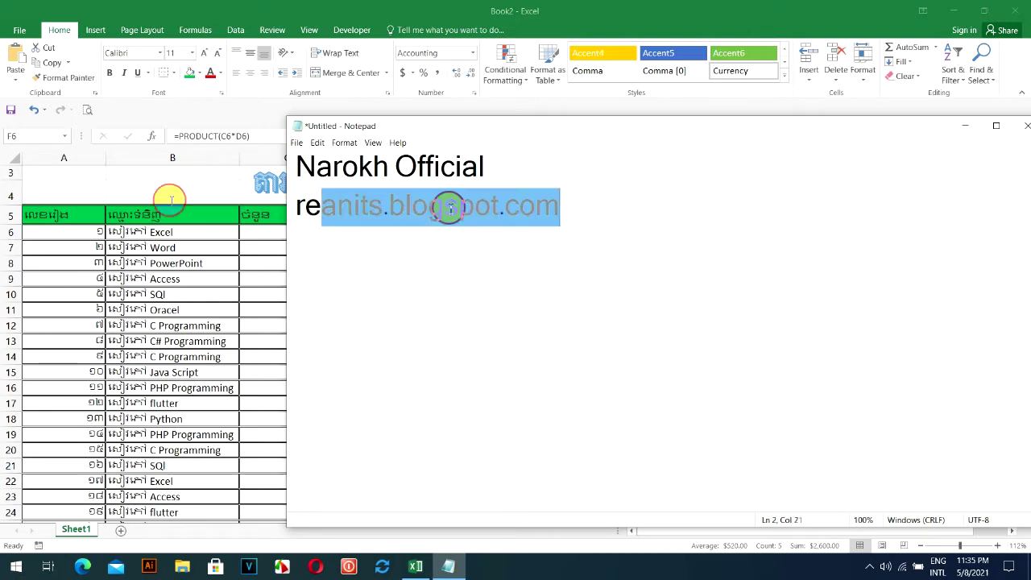
{"action": "mouse_move", "coordinate": [427, 127]}
{"action": "left_mouse_down"}
{"action": "mouse_move", "coordinate": [405, 146]}
{"action": "mouse_move", "coordinate": [356, 158]}
{"action": "left_mouse_up"}
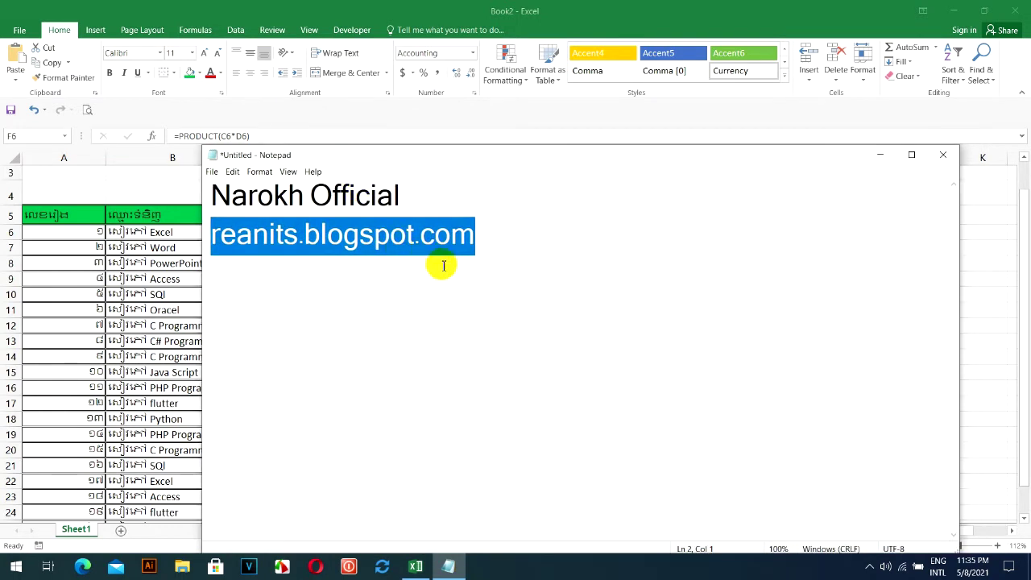
{"action": "mouse_move", "coordinate": [489, 233]}
{"action": "left_mouse_down"}
{"action": "mouse_move", "coordinate": [200, 215]}
{"action": "mouse_move", "coordinate": [192, 229]}
{"action": "left_mouse_up"}
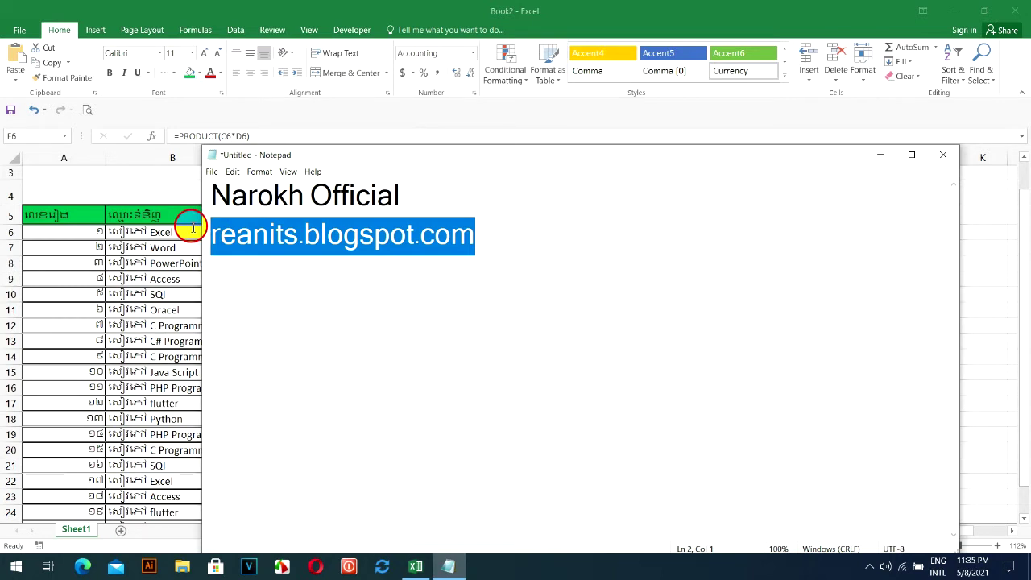
{"action": "mouse_move", "coordinate": [192, 229]}
{"action": "left_mouse_down"}
{"action": "mouse_move", "coordinate": [502, 242]}
{"action": "mouse_move", "coordinate": [4, 224]}
{"action": "mouse_move", "coordinate": [534, 246]}
{"action": "mouse_move", "coordinate": [53, 229]}
{"action": "mouse_move", "coordinate": [266, 247]}
{"action": "mouse_move", "coordinate": [95, 241]}
{"action": "left_mouse_up"}
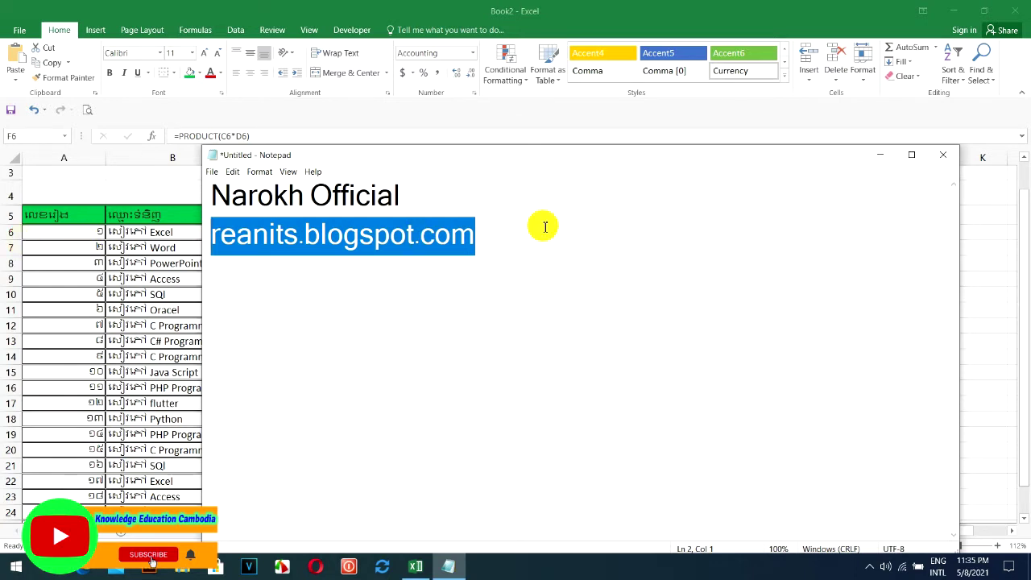
{"action": "left_click", "coordinate": [949, 161]}
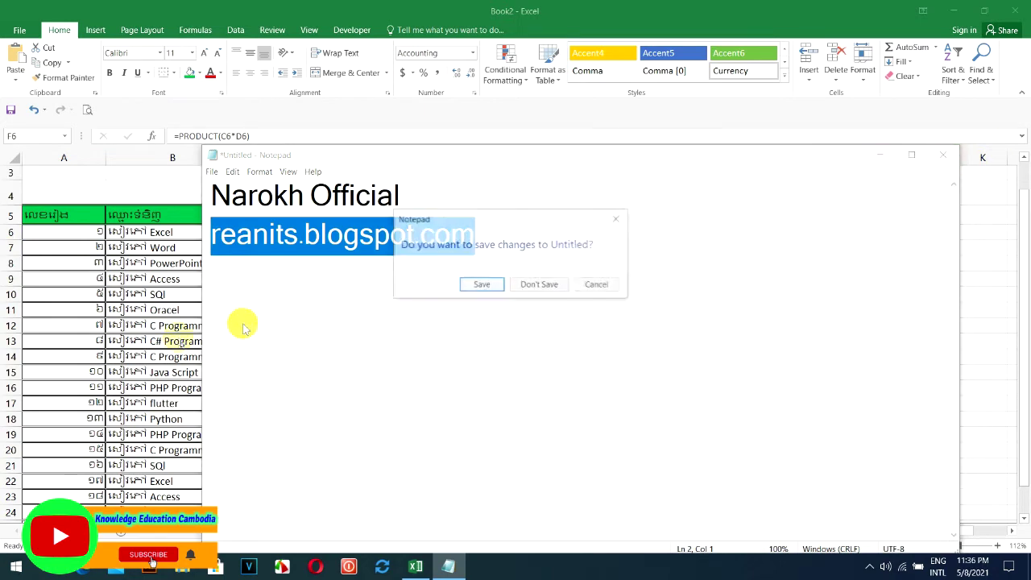
Discard the note, add a new worksheet, and copy Sheet1's sales table A5:E25.
{"action": "left_click", "coordinate": [537, 283]}
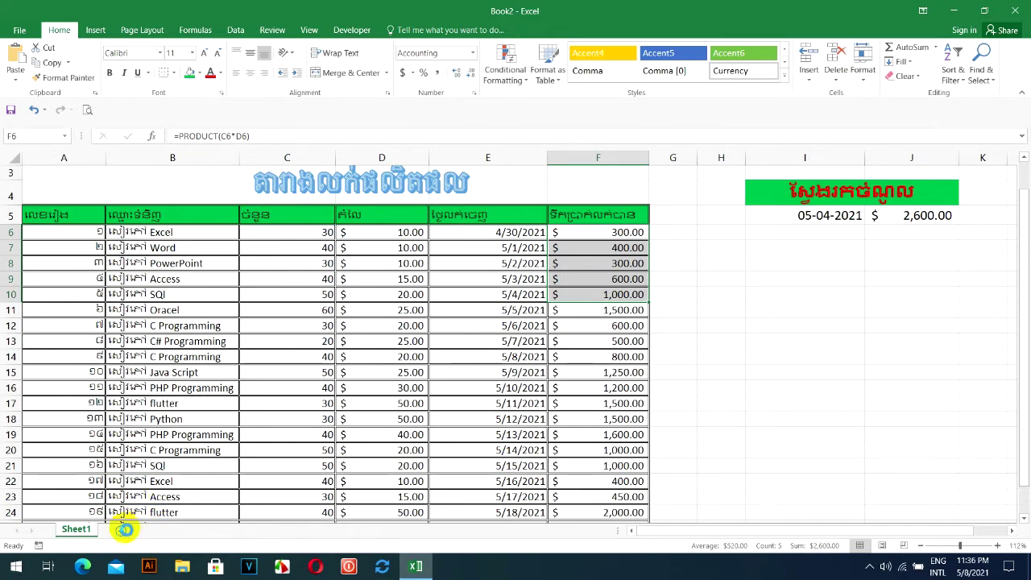
{"action": "left_click", "coordinate": [125, 529]}
{"action": "left_click", "coordinate": [87, 530]}
{"action": "mouse_move", "coordinate": [64, 215]}
{"action": "left_mouse_down"}
{"action": "mouse_move", "coordinate": [563, 318]}
{"action": "mouse_move", "coordinate": [518, 488]}
{"action": "left_mouse_up"}
{"action": "key", "text": "ctrl+c"}
Paste the copied sales table into Sheet2 starting at A5.
{"action": "left_click", "coordinate": [118, 529]}
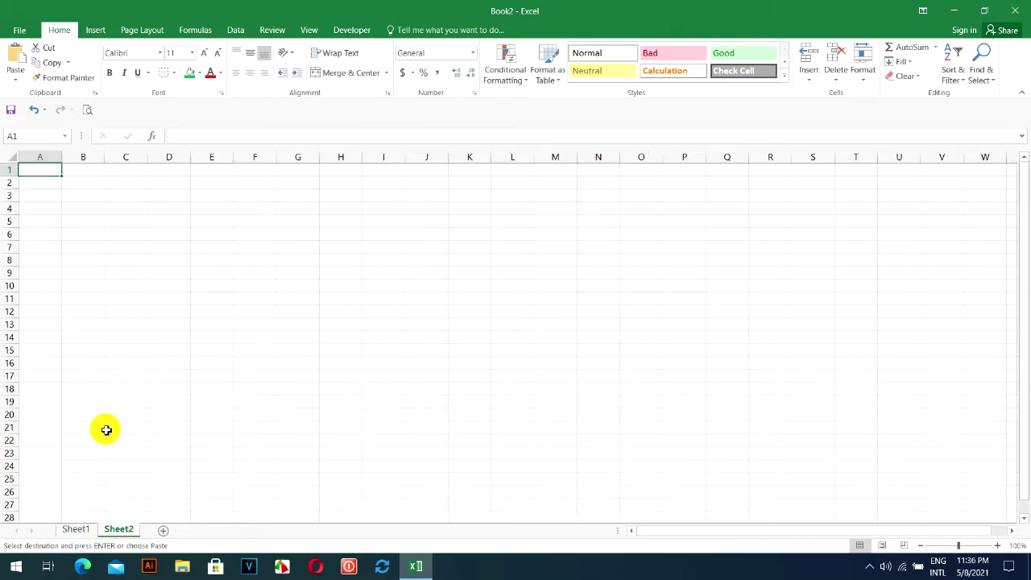
{"action": "left_click", "coordinate": [34, 220]}
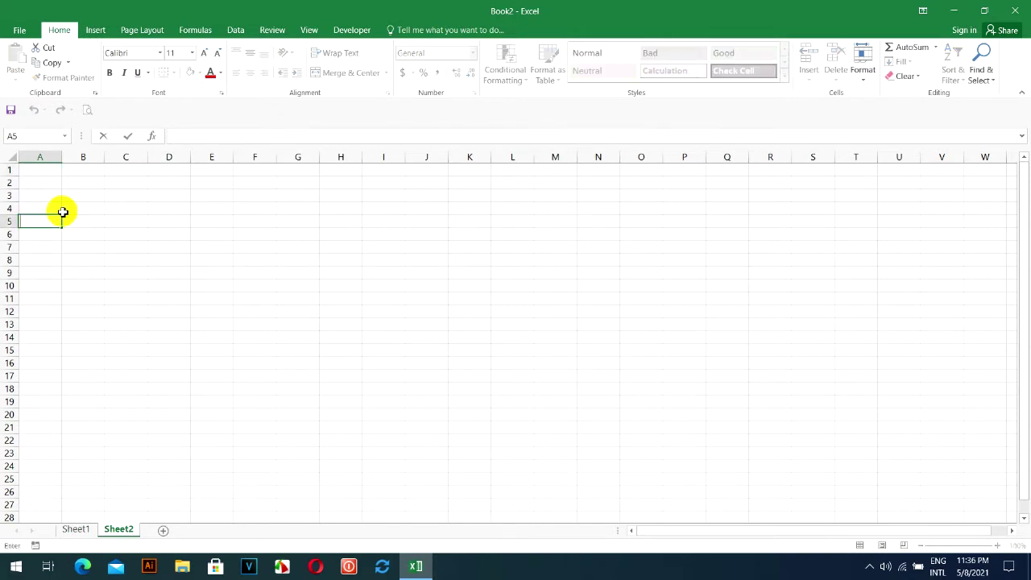
{"action": "key", "text": "Tab"}
{"action": "left_click", "coordinate": [46, 219]}
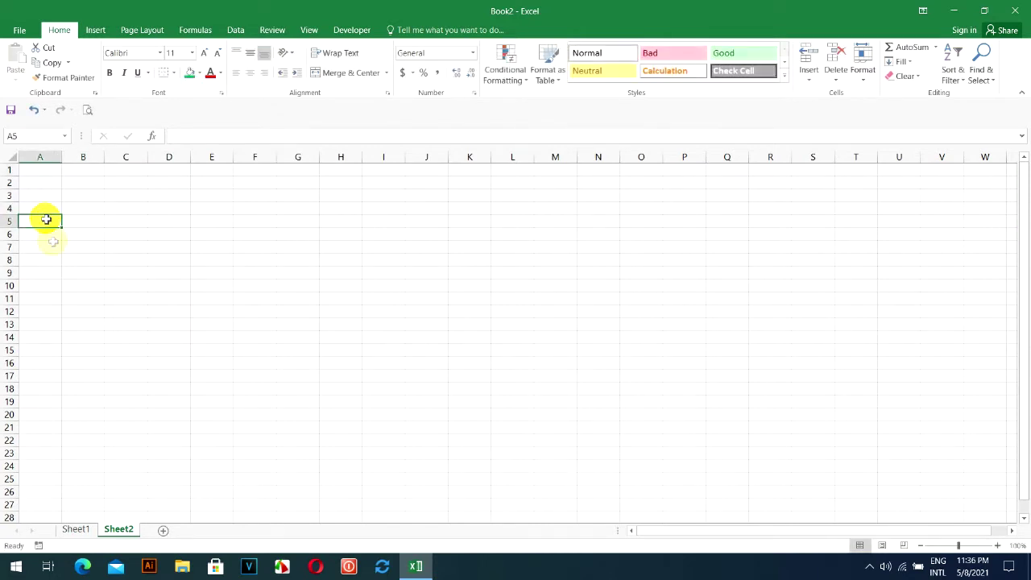
{"action": "left_click", "coordinate": [68, 536]}
{"action": "right_click", "coordinate": [147, 222]}
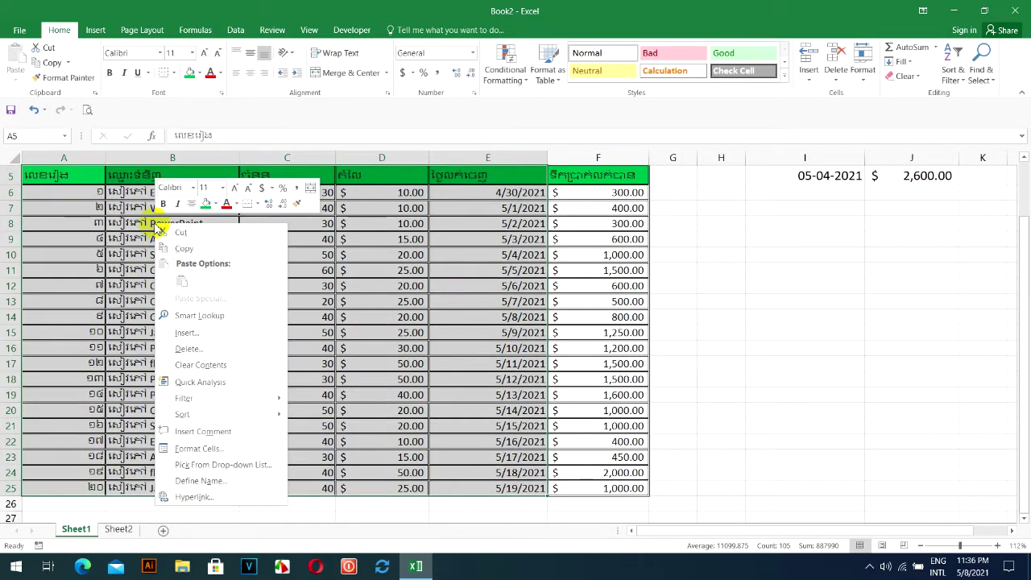
{"action": "left_click", "coordinate": [173, 238]}
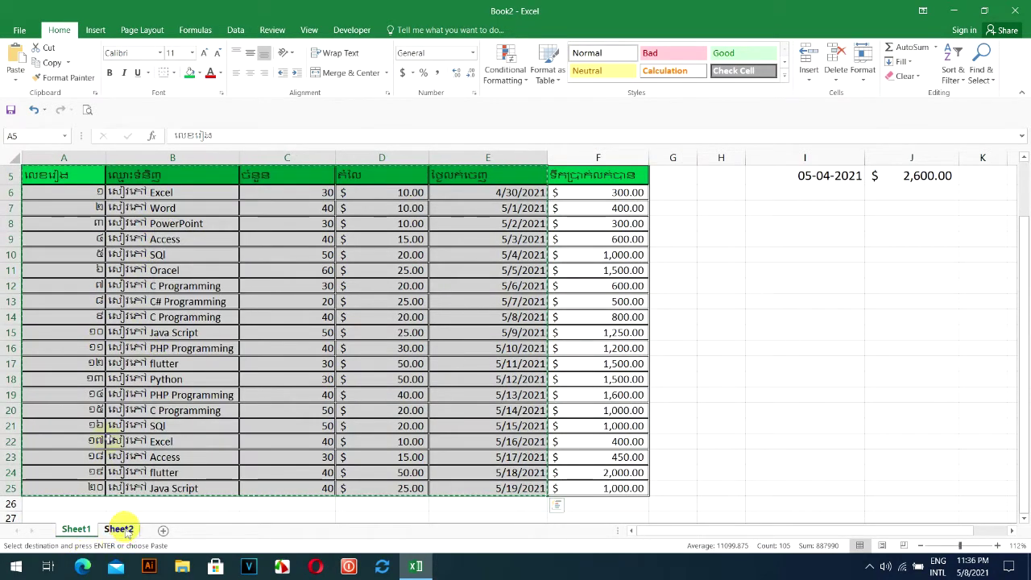
{"action": "left_click", "coordinate": [118, 529]}
{"action": "key", "text": "ctrl+v"}
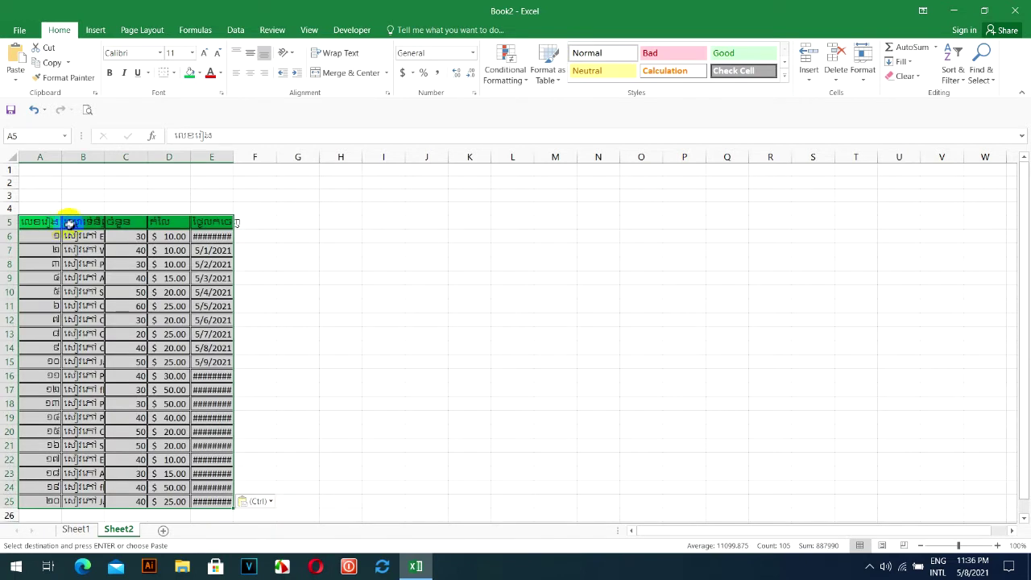
Widen column A and the date column so the dates display fully.
{"action": "left_click_drag", "start_coordinate": [65, 157], "coordinate": [465, 161]}
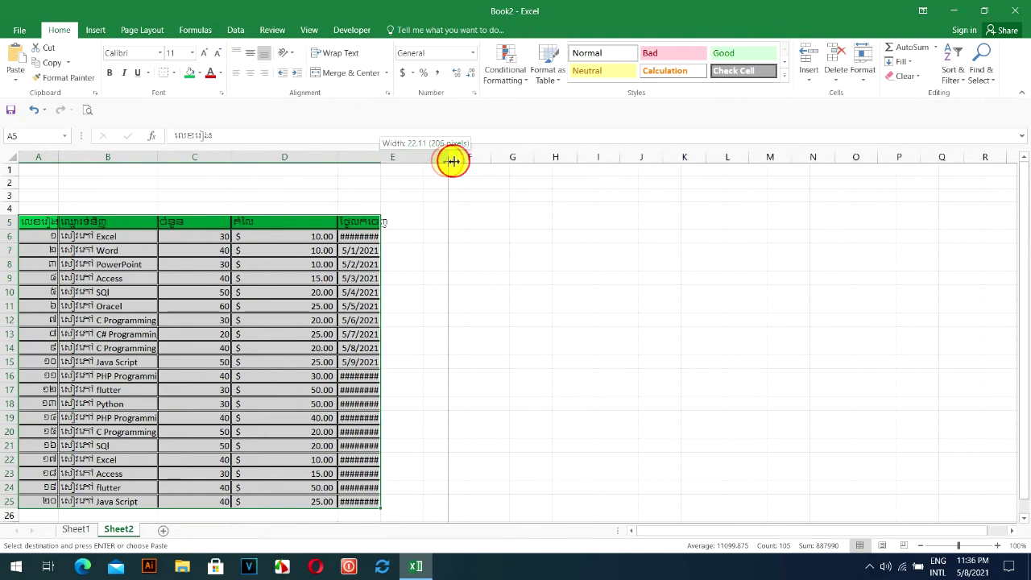
{"action": "left_click", "coordinate": [266, 333]}
{"action": "left_click_drag", "start_coordinate": [509, 157], "coordinate": [551, 161]}
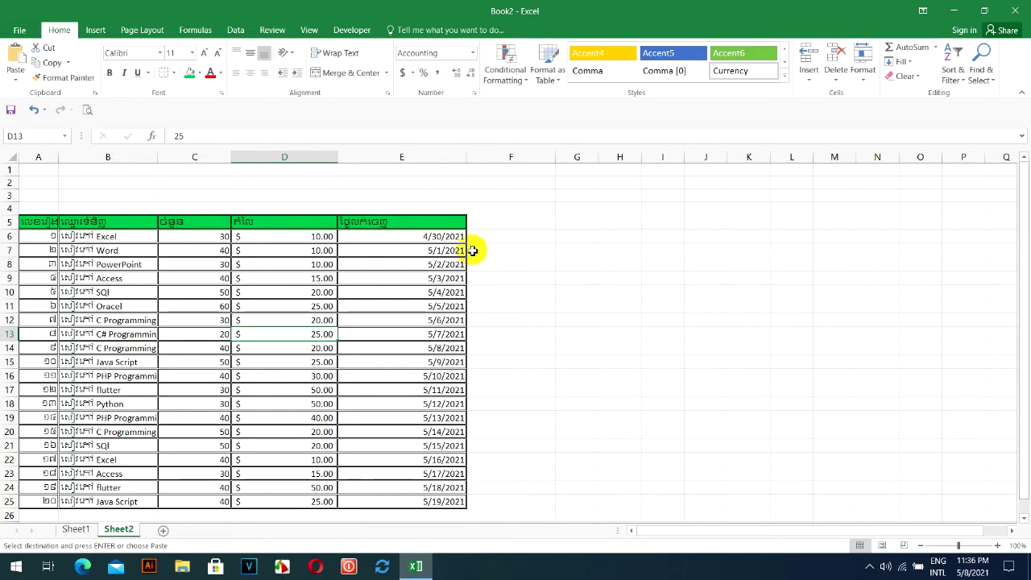
Copy the income header from Sheet1 F5 into Sheet2 F5.
{"action": "left_click", "coordinate": [76, 529]}
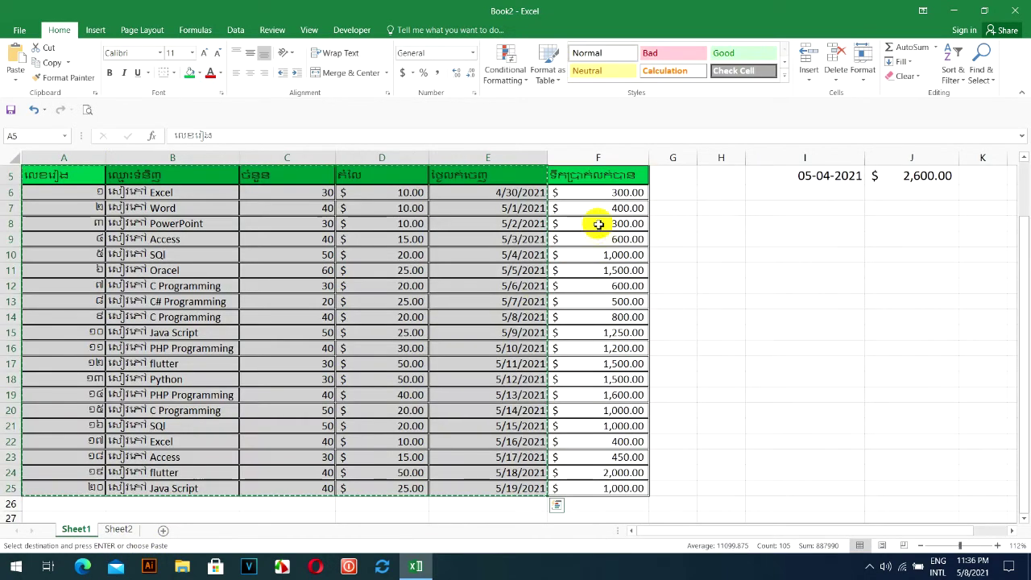
{"action": "left_click", "coordinate": [596, 175]}
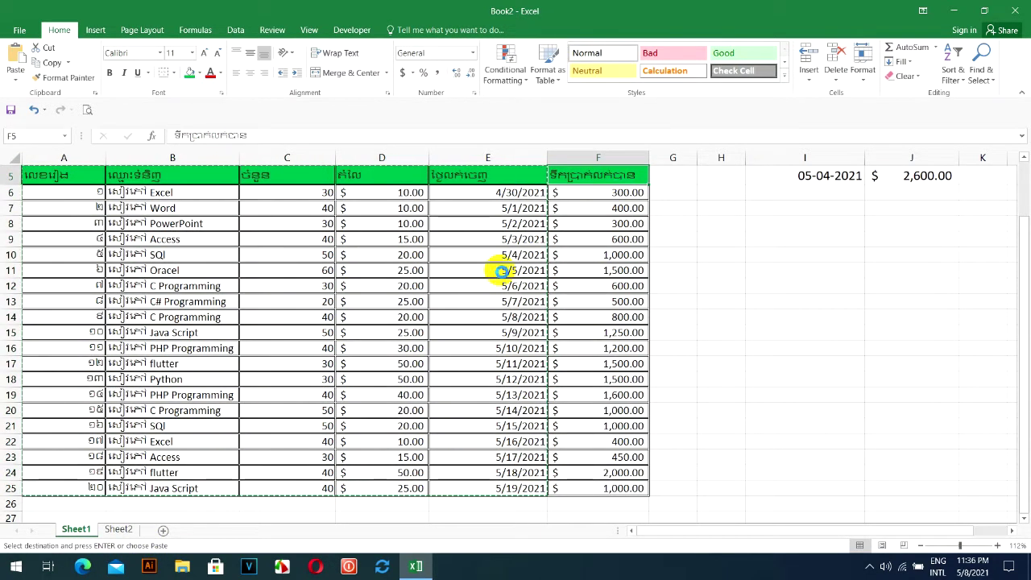
{"action": "left_click", "coordinate": [118, 529]}
{"action": "left_click", "coordinate": [499, 222]}
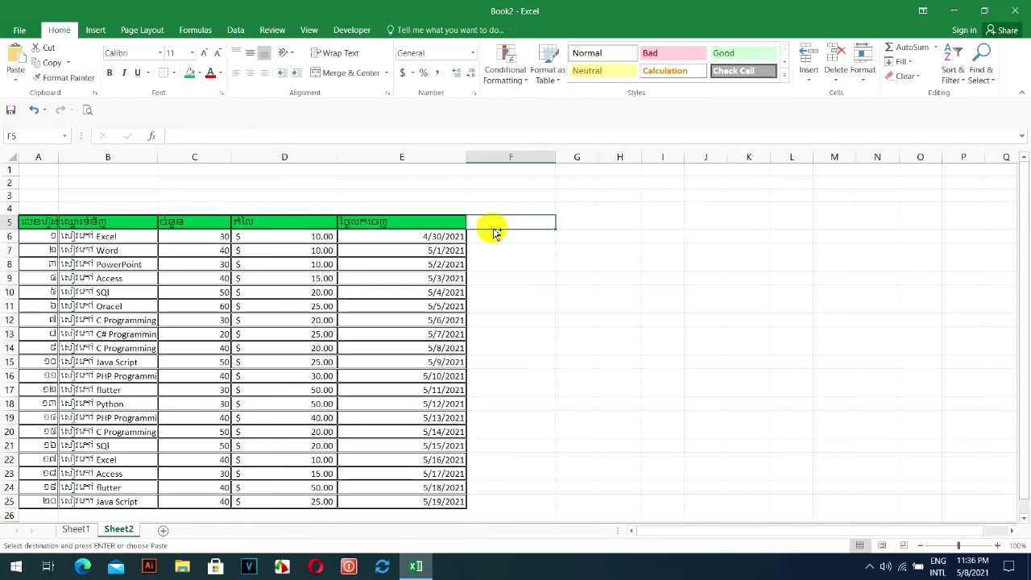
{"action": "key", "text": "ctrl+v"}
{"action": "left_click", "coordinate": [516, 244]}
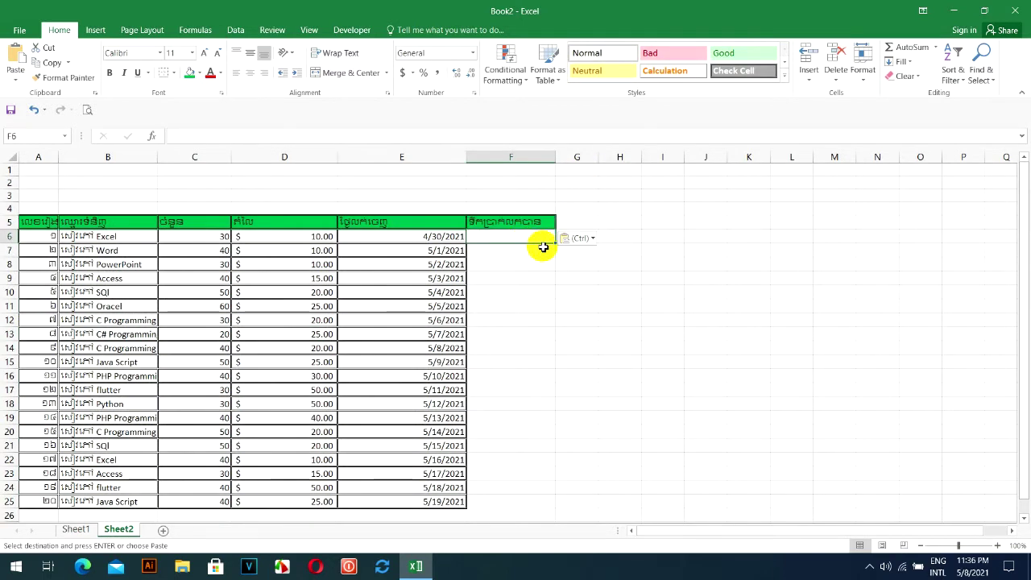
Enter =PRODUCT(C6:D6) in F6 to multiply quantity by price.
{"action": "type", "text": "=pro"}
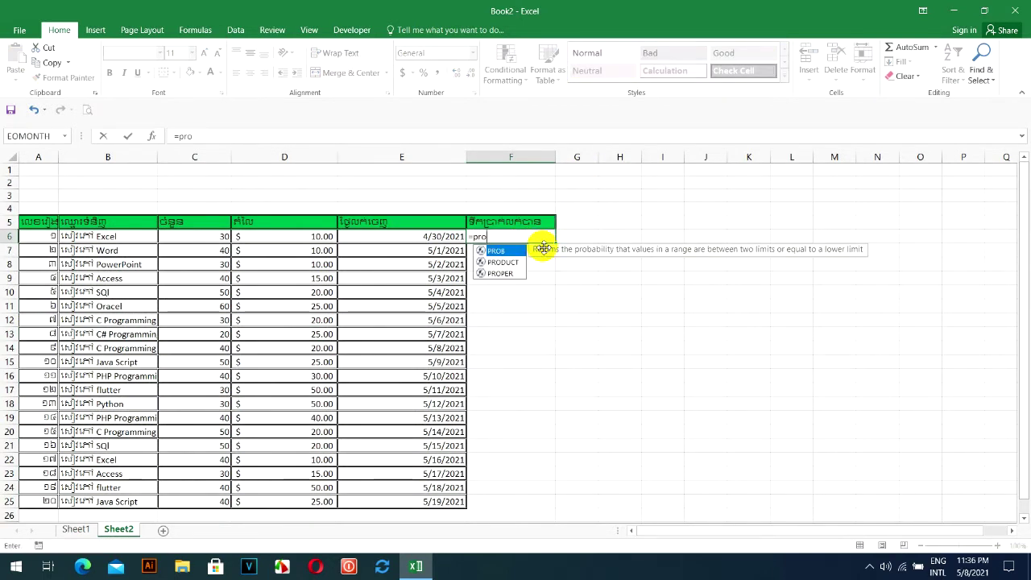
{"action": "double_click", "coordinate": [502, 261]}
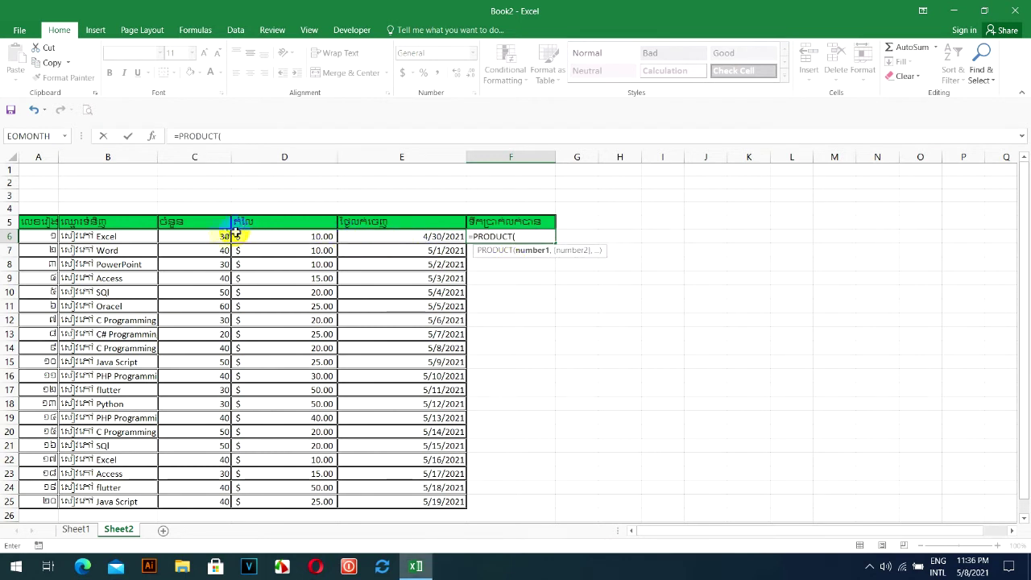
{"action": "left_click_drag", "start_coordinate": [189, 236], "coordinate": [299, 245]}
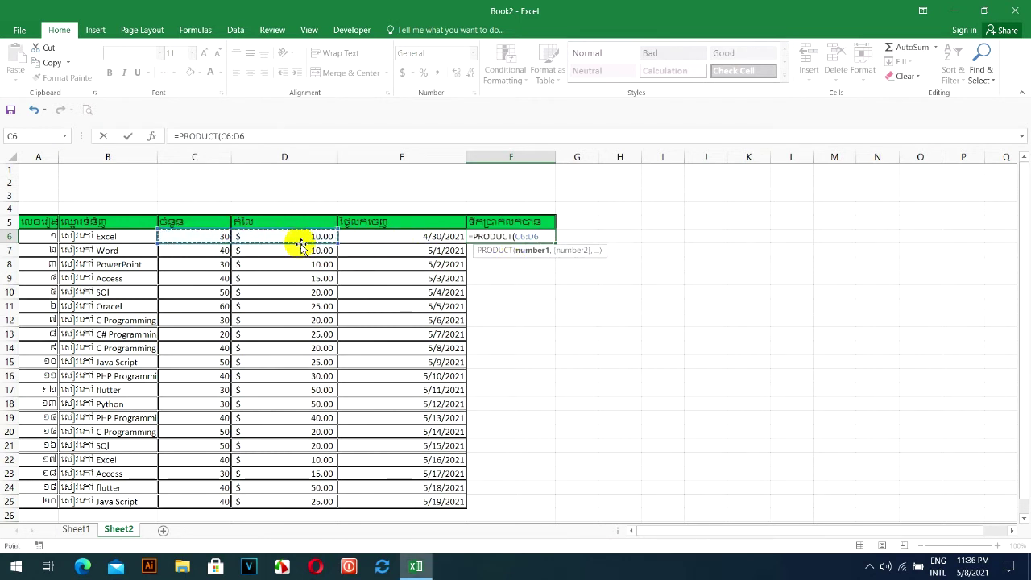
{"action": "key", "text": "Return"}
Fill the PRODUCT formula down to F25 and select the whole table from row 5.
{"action": "left_click", "coordinate": [499, 235]}
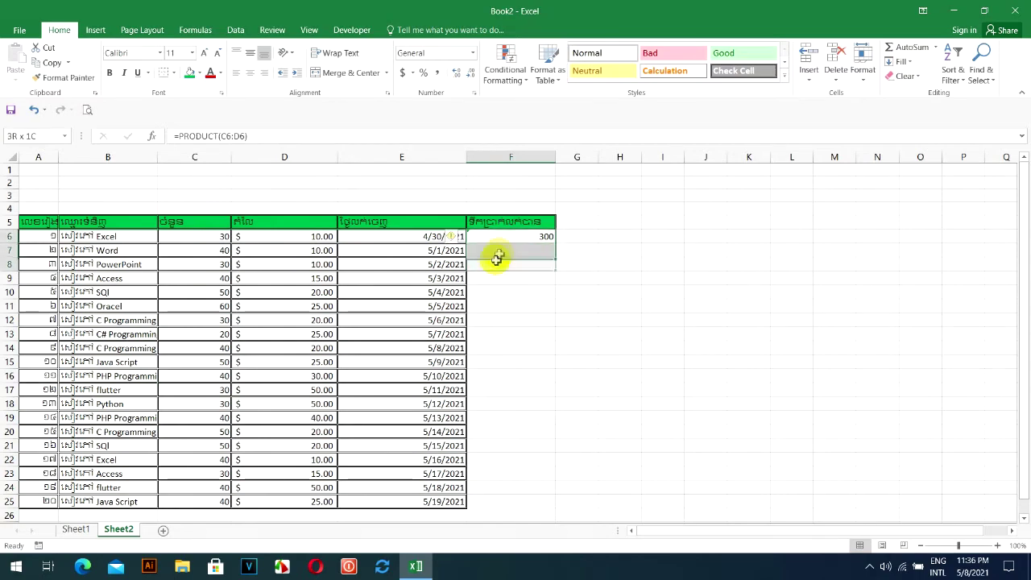
{"action": "double_click", "coordinate": [554, 245]}
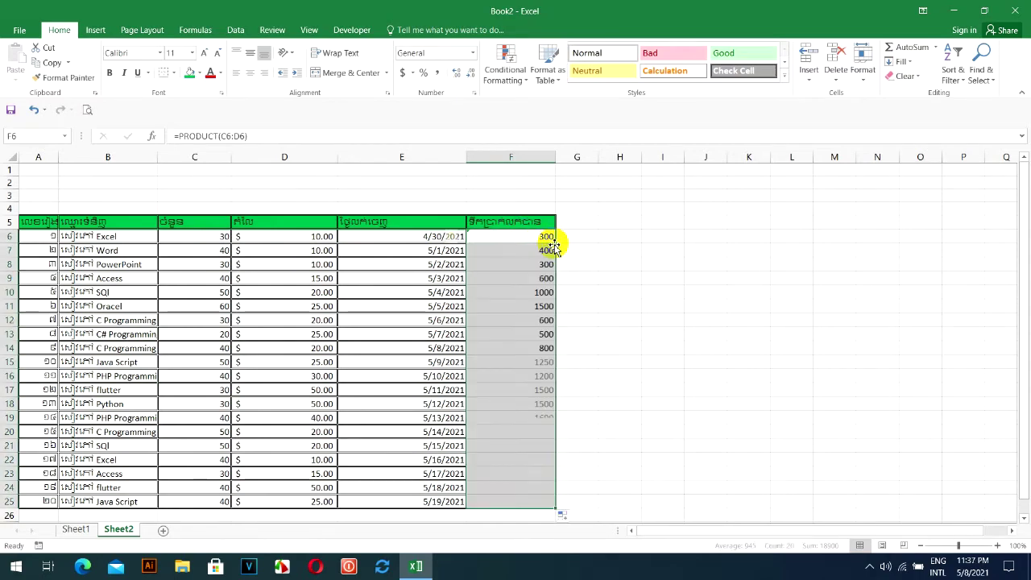
{"action": "left_click_drag", "start_coordinate": [960, 547], "coordinate": [964, 546]}
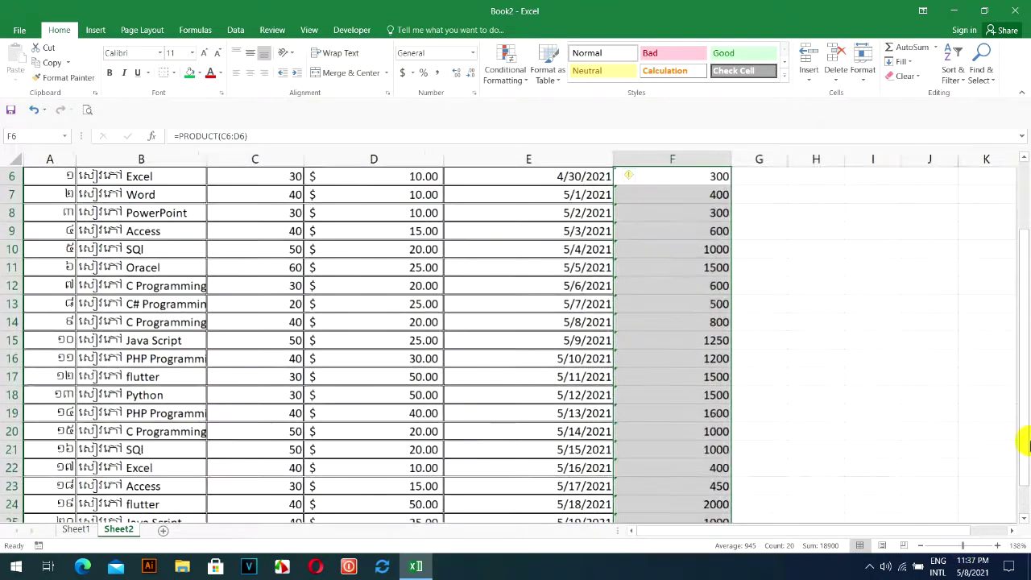
{"action": "left_click_drag", "start_coordinate": [1022, 367], "coordinate": [1024, 315]}
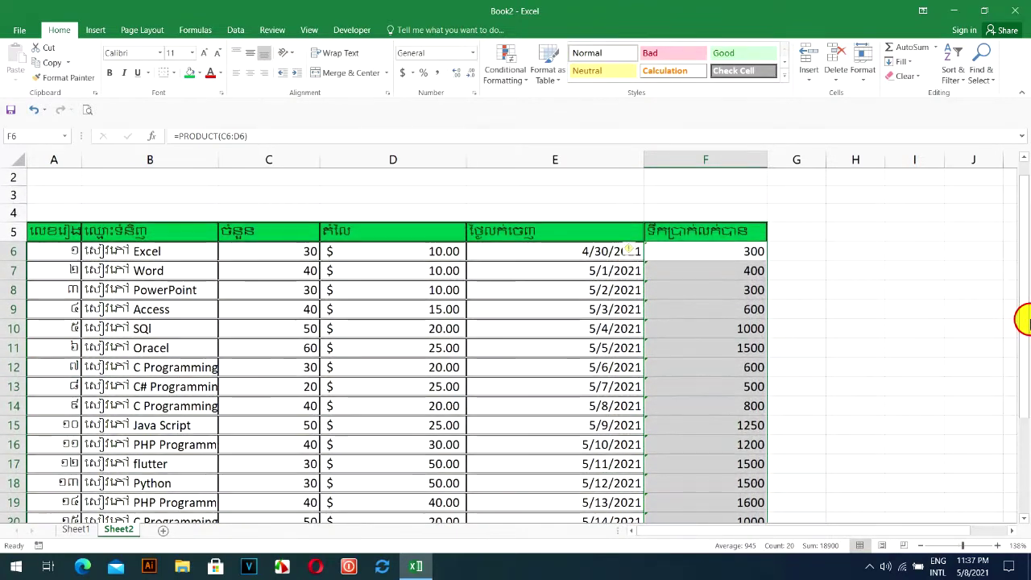
{"action": "left_click", "coordinate": [654, 256]}
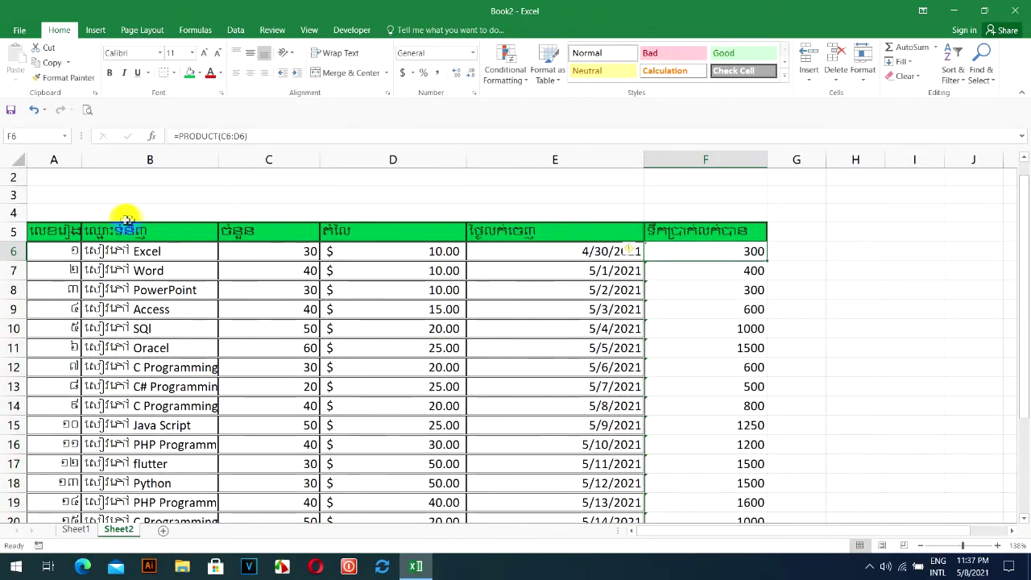
{"action": "mouse_move", "coordinate": [54, 234]}
{"action": "left_mouse_down"}
{"action": "mouse_move", "coordinate": [803, 345]}
{"action": "mouse_move", "coordinate": [742, 492]}
{"action": "mouse_move", "coordinate": [755, 514]}
{"action": "left_mouse_up"}
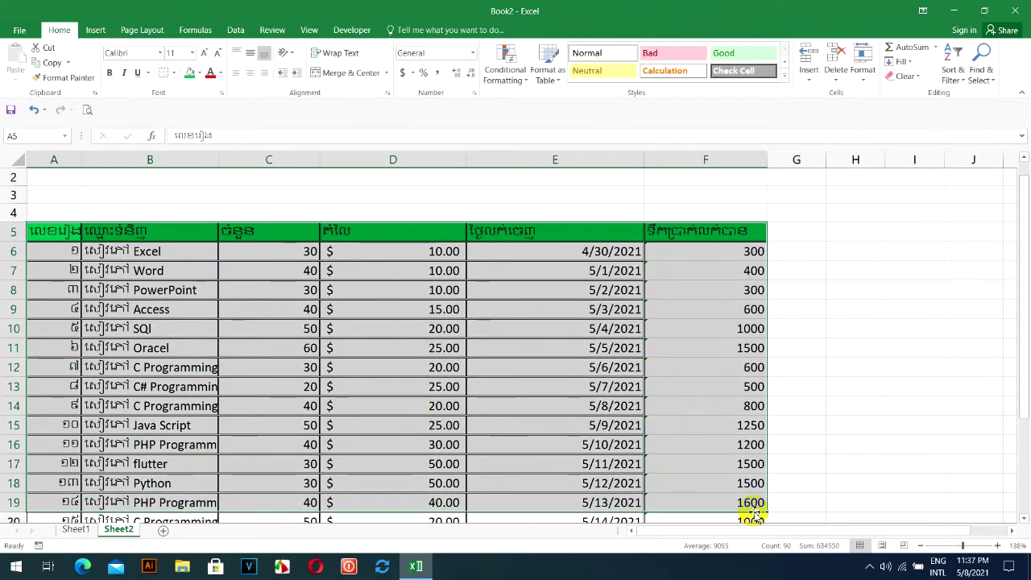
Give table A5:F25 Outline and Inside borders via Format Cells.
{"action": "key", "text": "ctrl+1"}
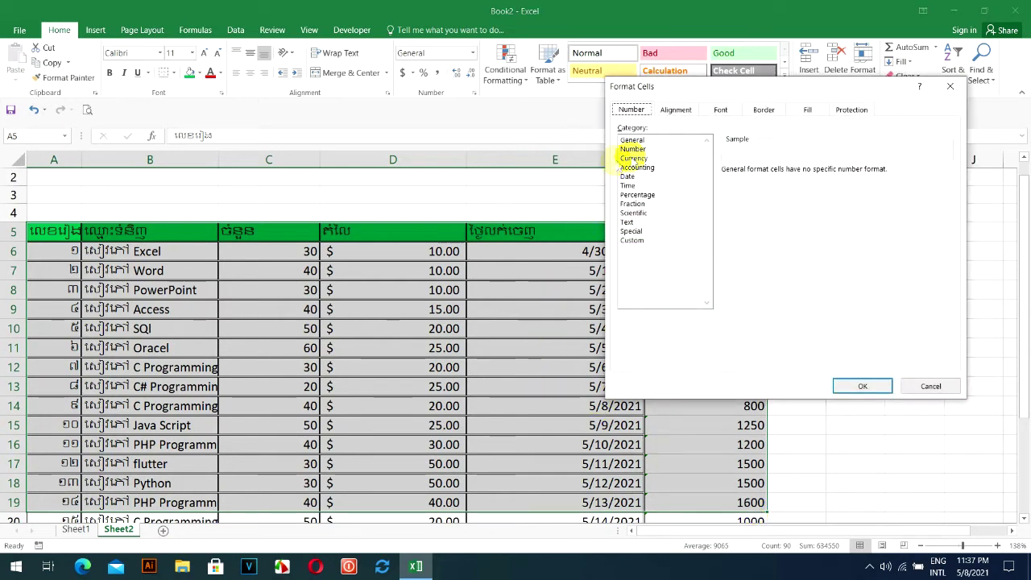
{"action": "left_click", "coordinate": [763, 110]}
{"action": "left_click", "coordinate": [811, 150]}
{"action": "left_click", "coordinate": [854, 150]}
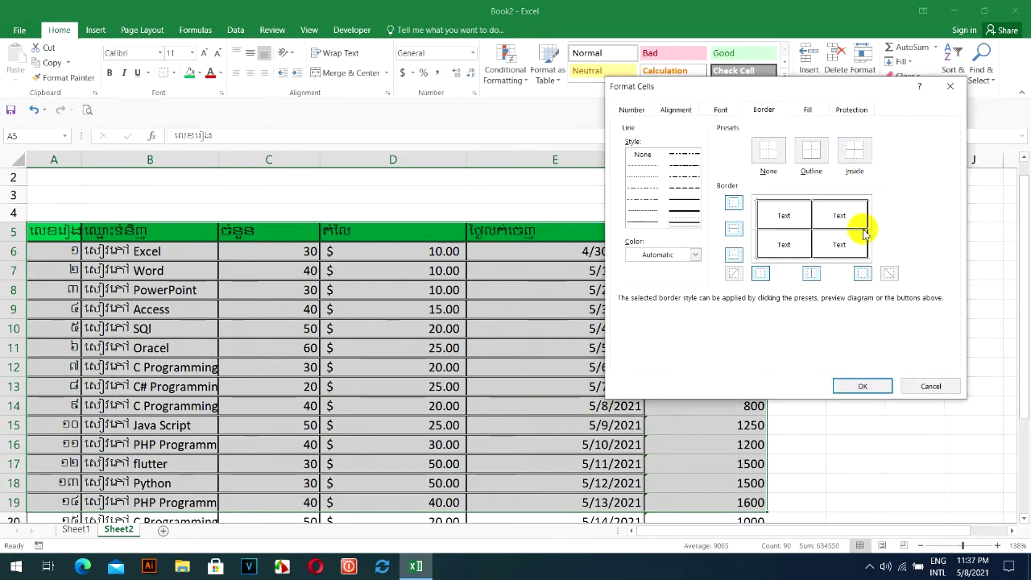
{"action": "left_click", "coordinate": [860, 384]}
{"action": "left_click", "coordinate": [776, 348]}
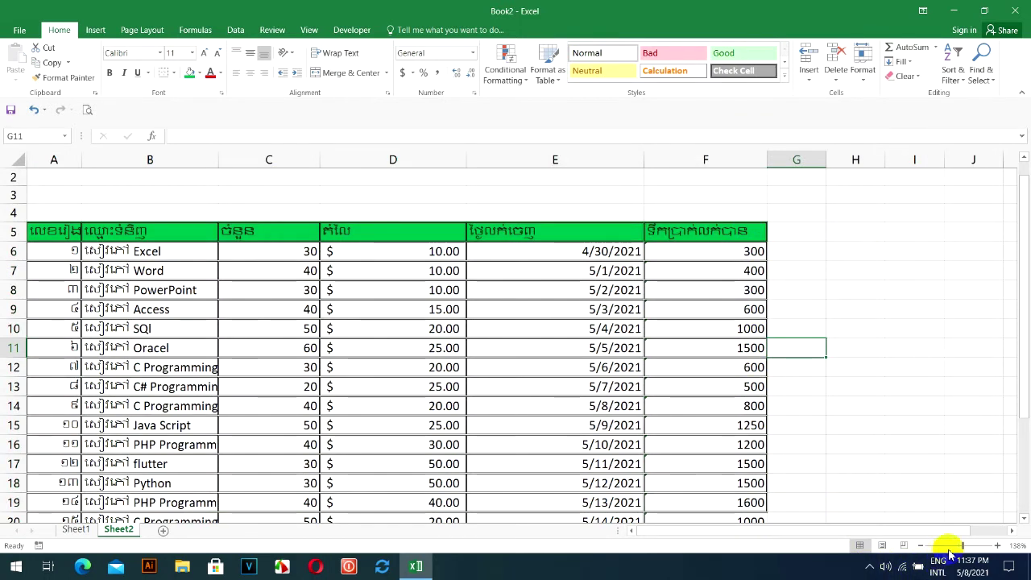
Widen columns I and J for the lookup area.
{"action": "left_click_drag", "start_coordinate": [964, 545], "coordinate": [958, 545]}
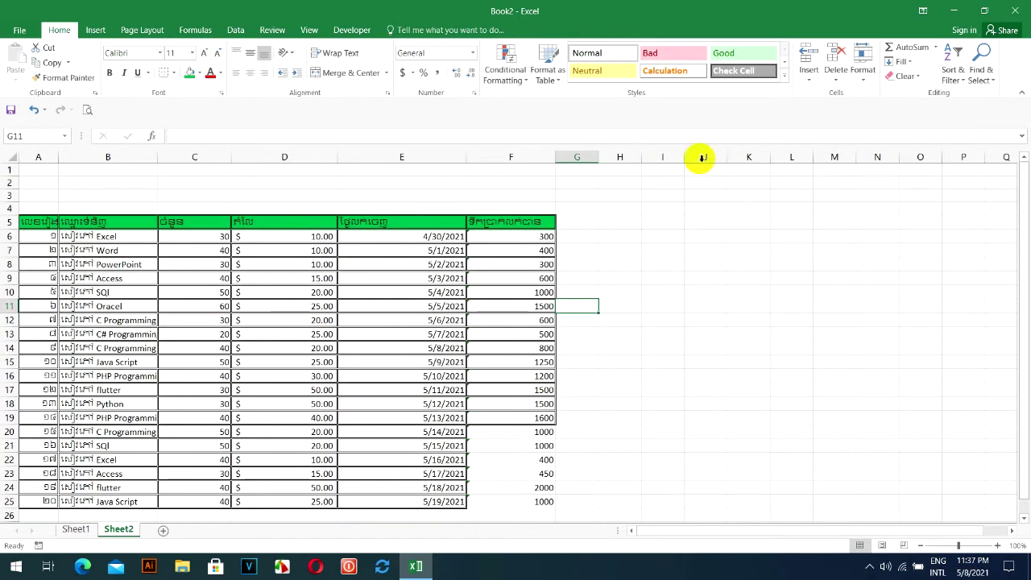
{"action": "left_click_drag", "start_coordinate": [692, 154], "coordinate": [795, 159]}
{"action": "left_click_drag", "start_coordinate": [698, 193], "coordinate": [727, 195]}
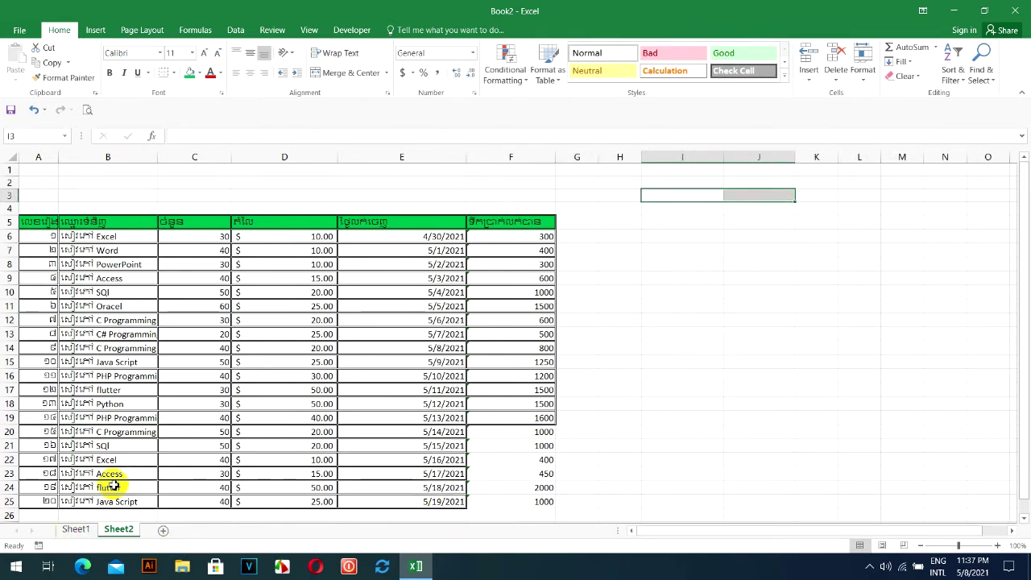
Paste Sheet1's green I4 title into Sheet2 I3, then select income cells F6:F25.
{"action": "left_click", "coordinate": [74, 531]}
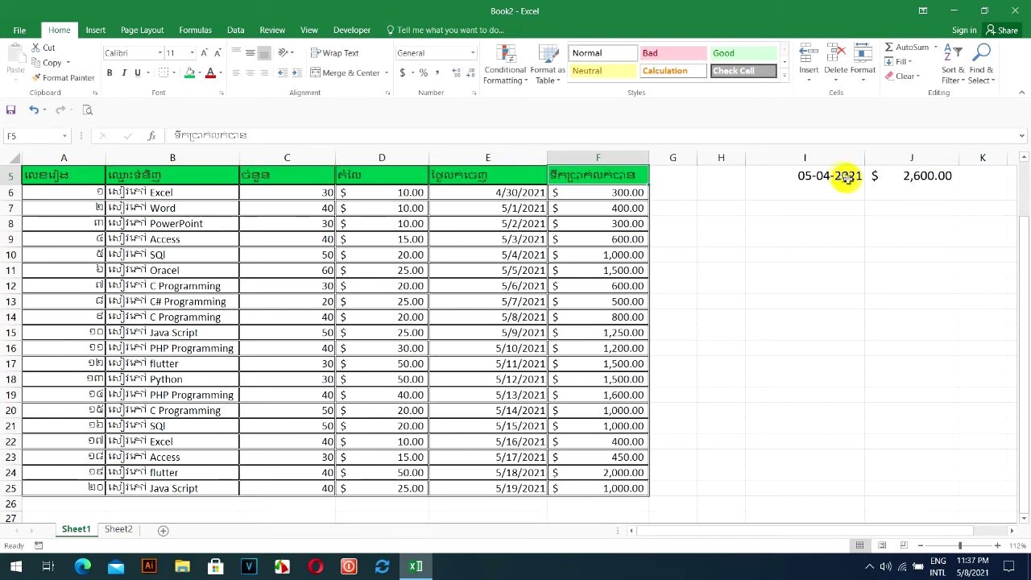
{"action": "left_click_drag", "start_coordinate": [1026, 289], "coordinate": [1026, 274]}
{"action": "left_click", "coordinate": [882, 219]}
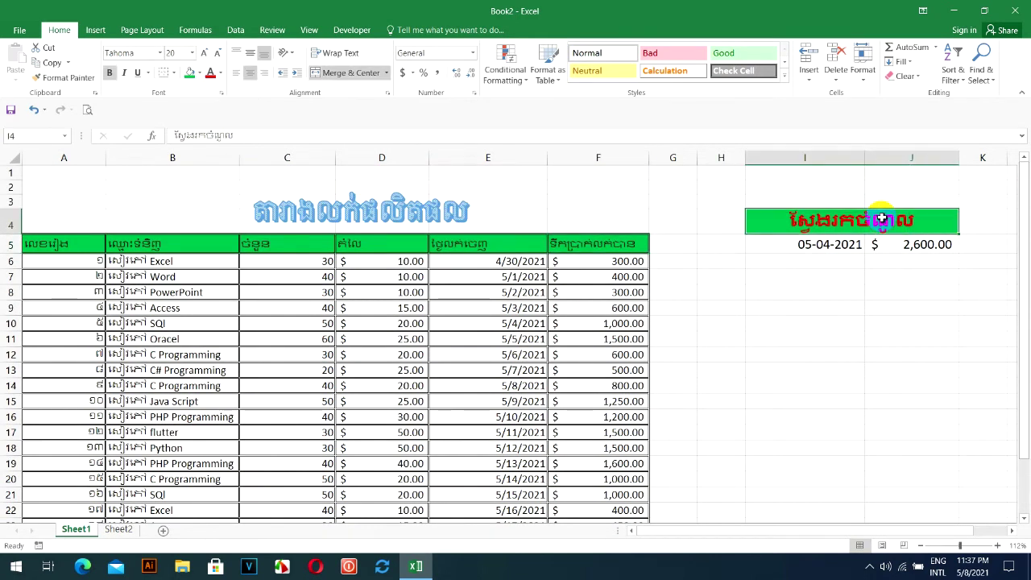
{"action": "key", "text": "ctrl+c"}
{"action": "left_click", "coordinate": [119, 530]}
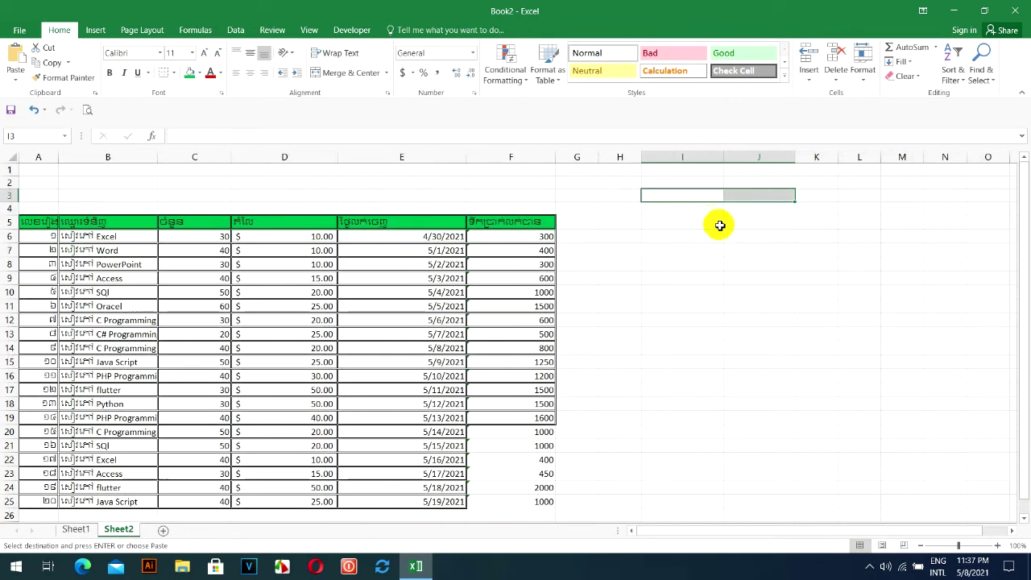
{"action": "key", "text": "ctrl+v"}
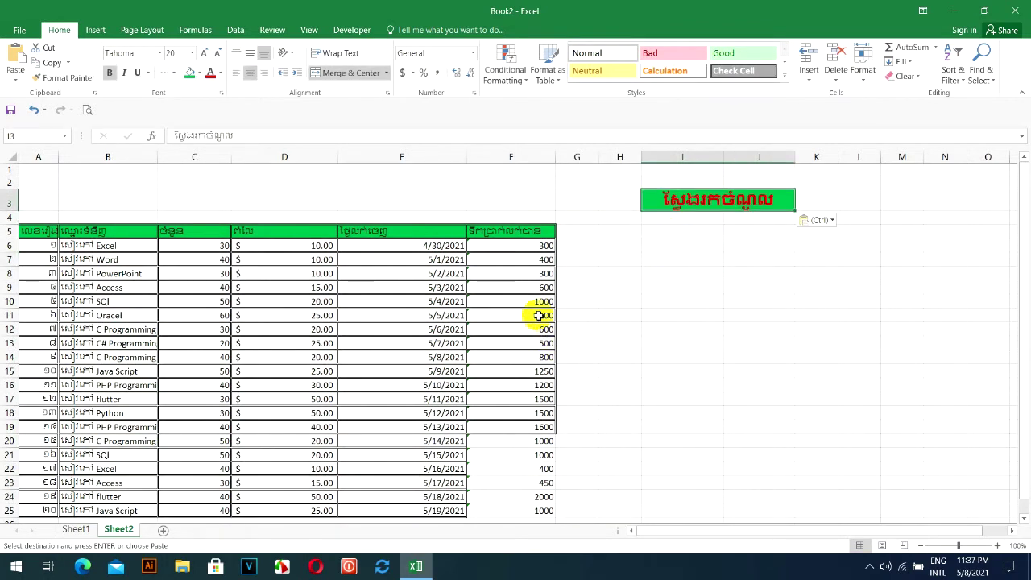
{"action": "left_click", "coordinate": [545, 246]}
{"action": "mouse_move", "coordinate": [555, 255]}
{"action": "left_mouse_down"}
{"action": "mouse_move", "coordinate": [554, 500]}
{"action": "mouse_move", "coordinate": [549, 489]}
{"action": "left_mouse_up"}
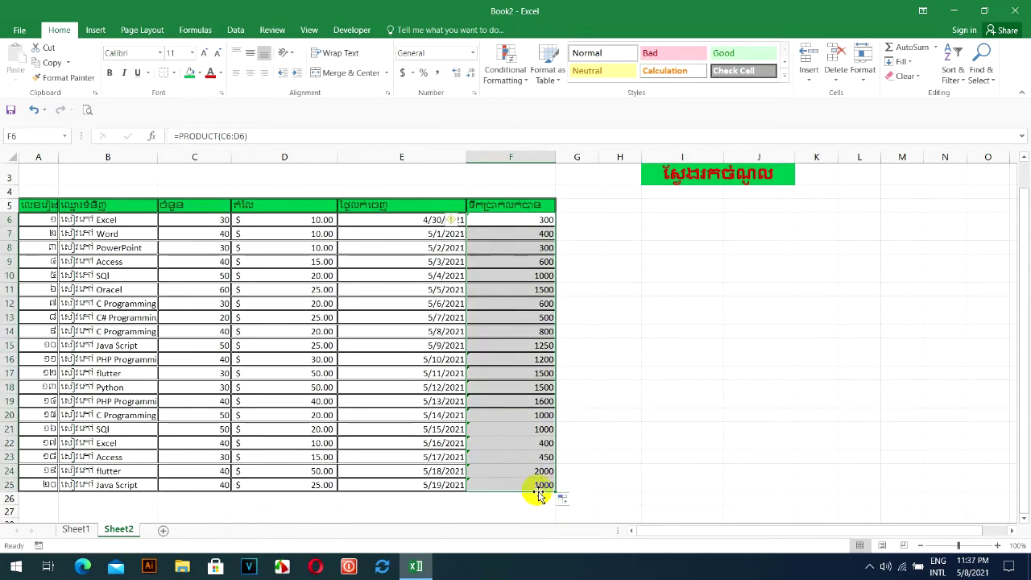
Apply dollar Accounting format to F6:F25, check F6's formula, and select I4.
{"action": "left_click", "coordinate": [400, 75]}
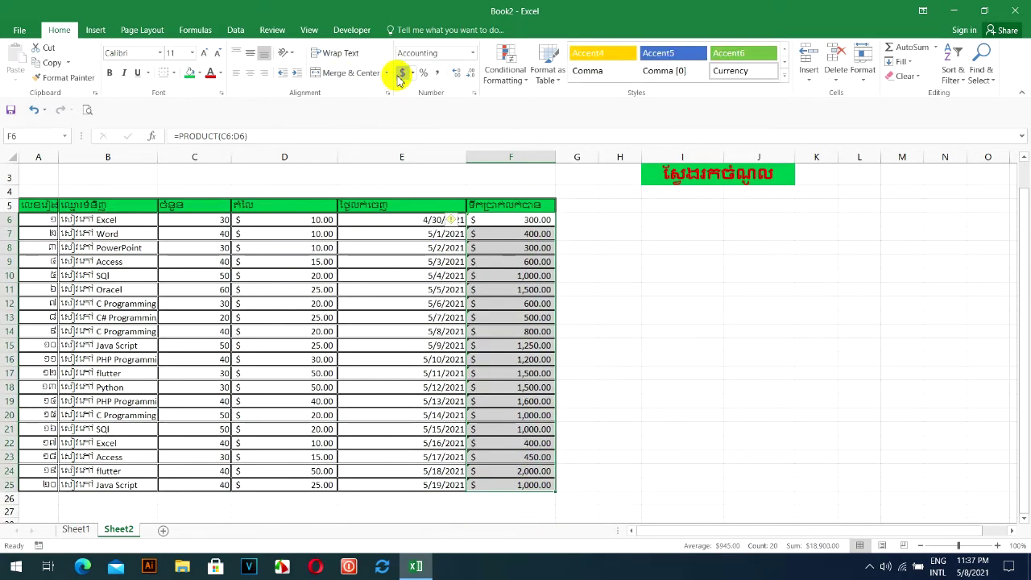
{"action": "left_click", "coordinate": [578, 316]}
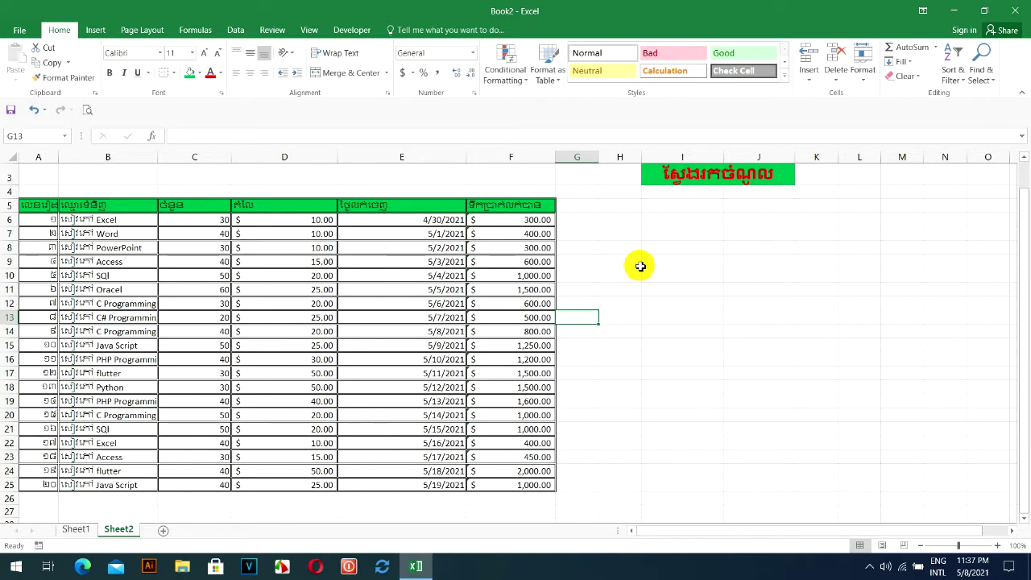
{"action": "left_click", "coordinate": [533, 220]}
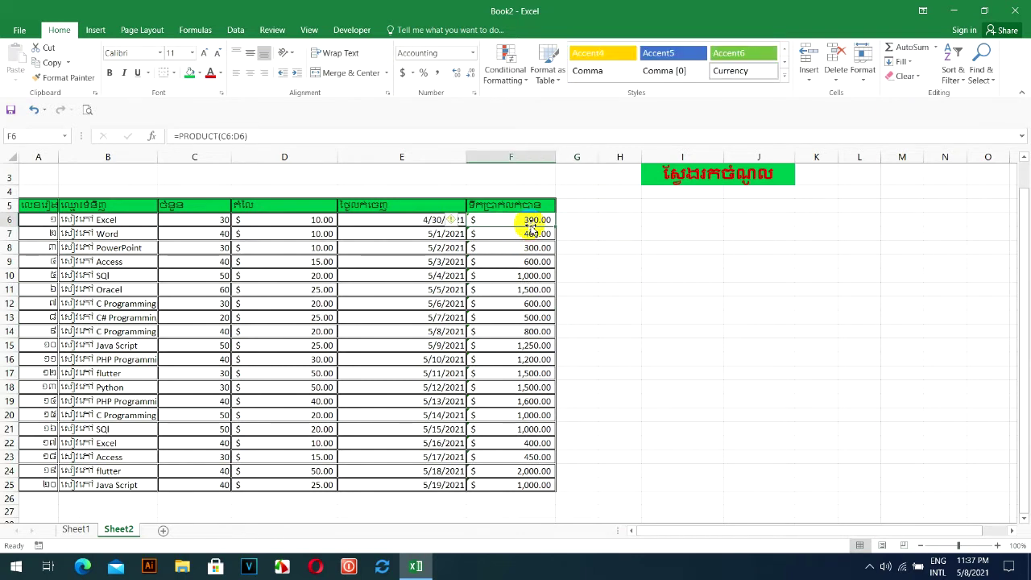
{"action": "left_click", "coordinate": [220, 137]}
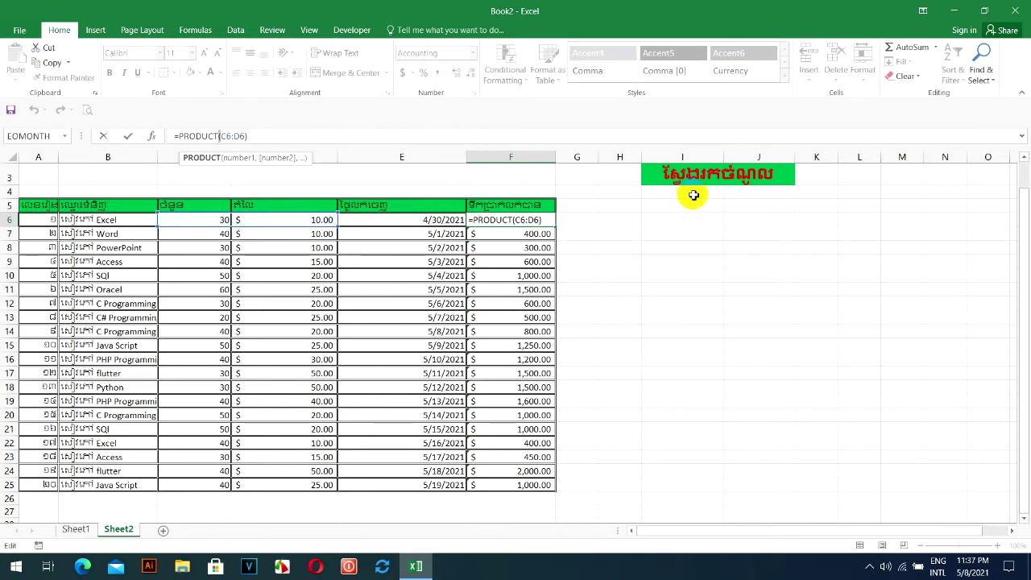
{"action": "left_click", "coordinate": [742, 195]}
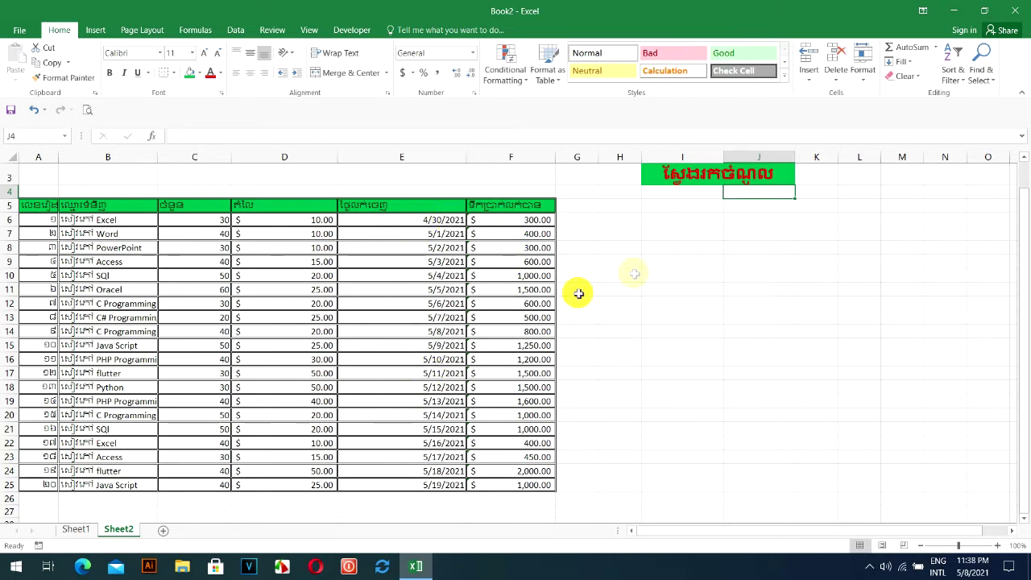
{"action": "left_click", "coordinate": [680, 194]}
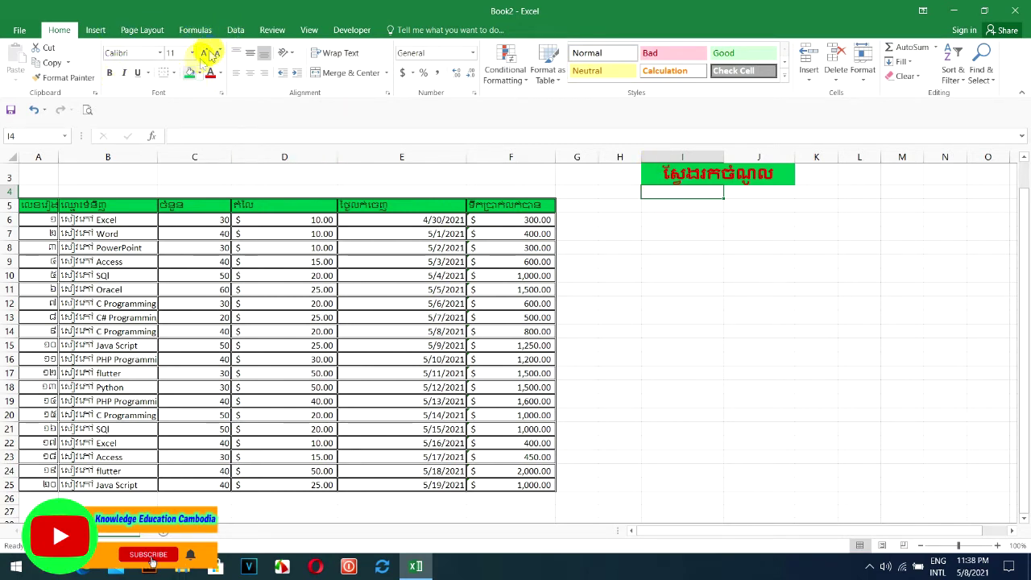
Add List data validation to I4 with source =$E$6:$E$25.
{"action": "left_click", "coordinate": [235, 29]}
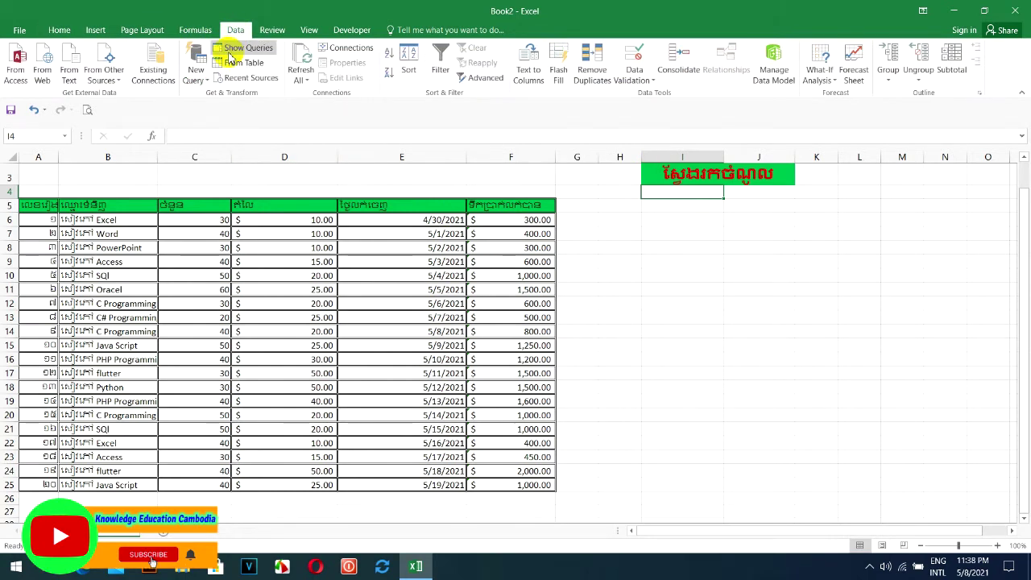
{"action": "left_click", "coordinate": [645, 81]}
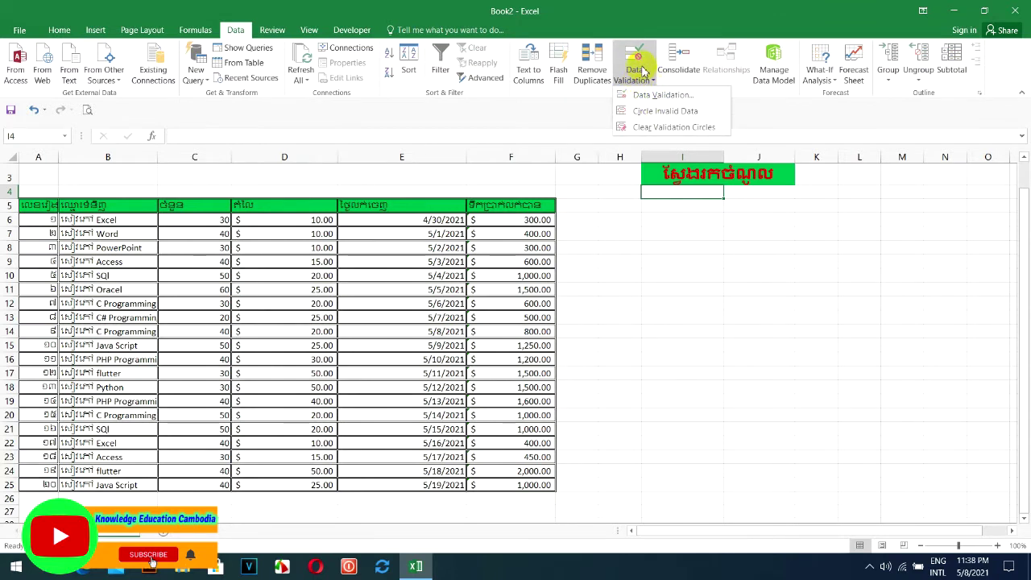
{"action": "left_click", "coordinate": [644, 95]}
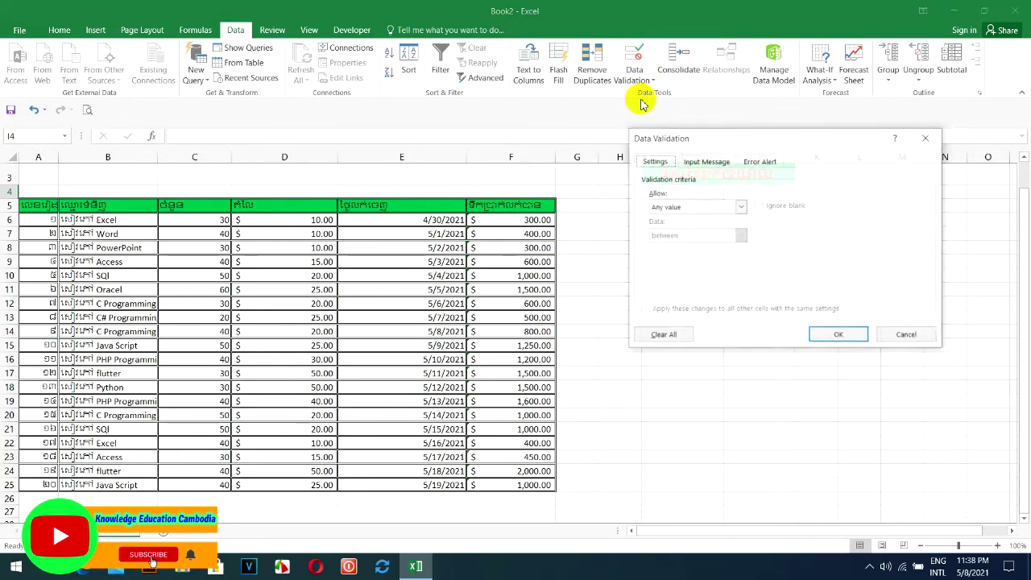
{"action": "left_click_drag", "start_coordinate": [742, 147], "coordinate": [756, 166]}
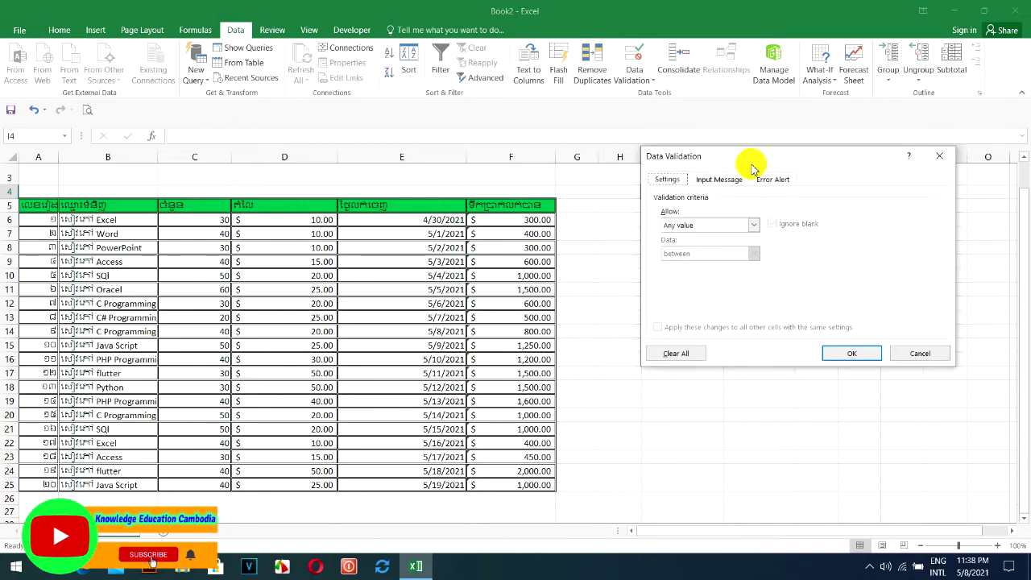
{"action": "left_click", "coordinate": [721, 225]}
{"action": "left_click", "coordinate": [670, 265]}
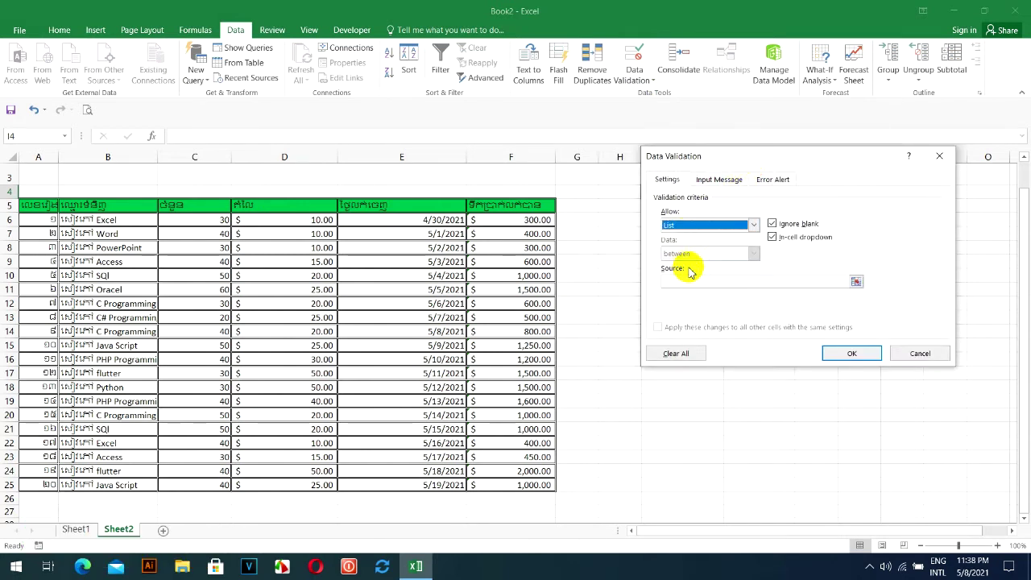
{"action": "left_click", "coordinate": [856, 283]}
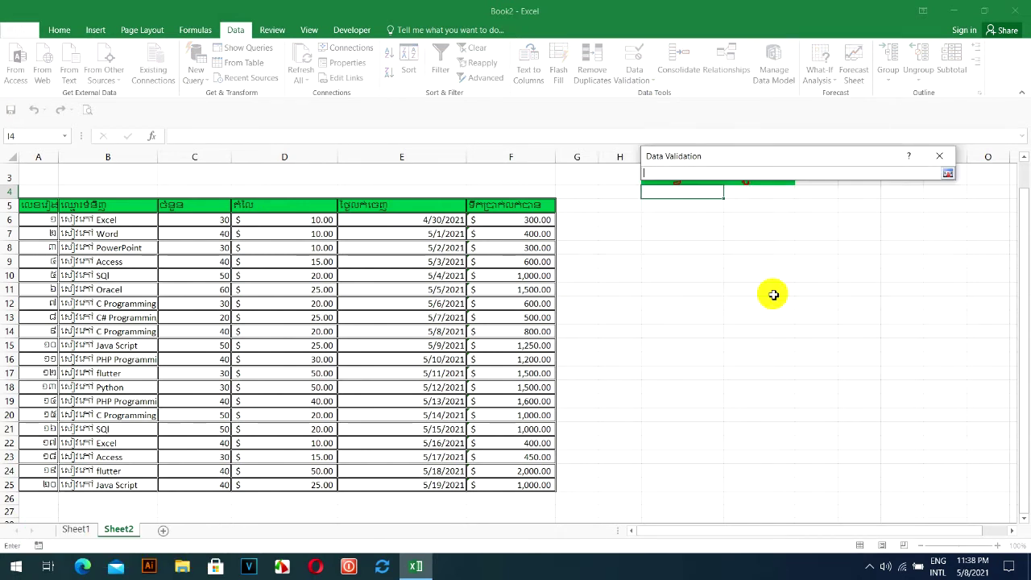
{"action": "left_click_drag", "start_coordinate": [431, 220], "coordinate": [406, 483]}
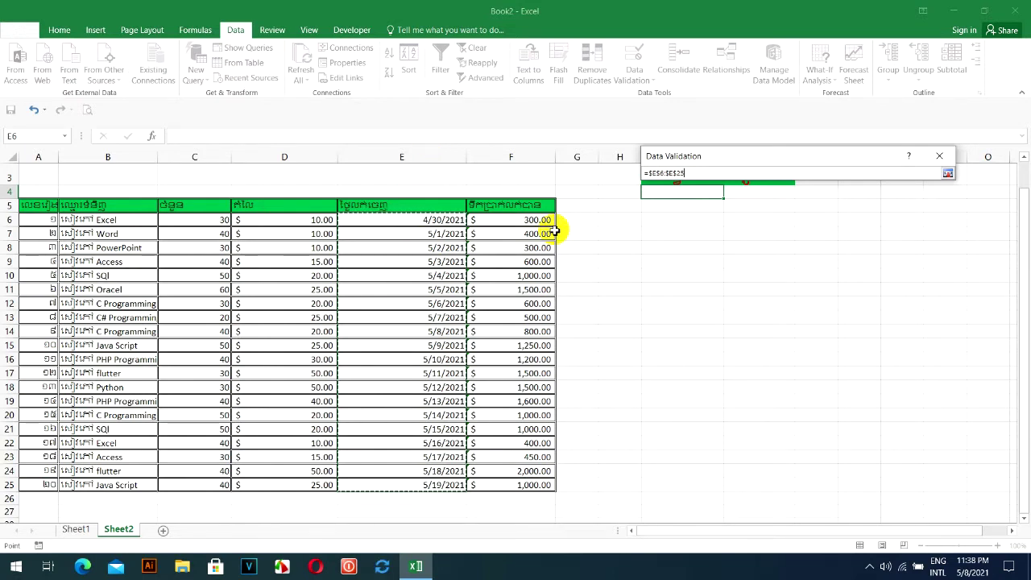
{"action": "left_click", "coordinate": [948, 174]}
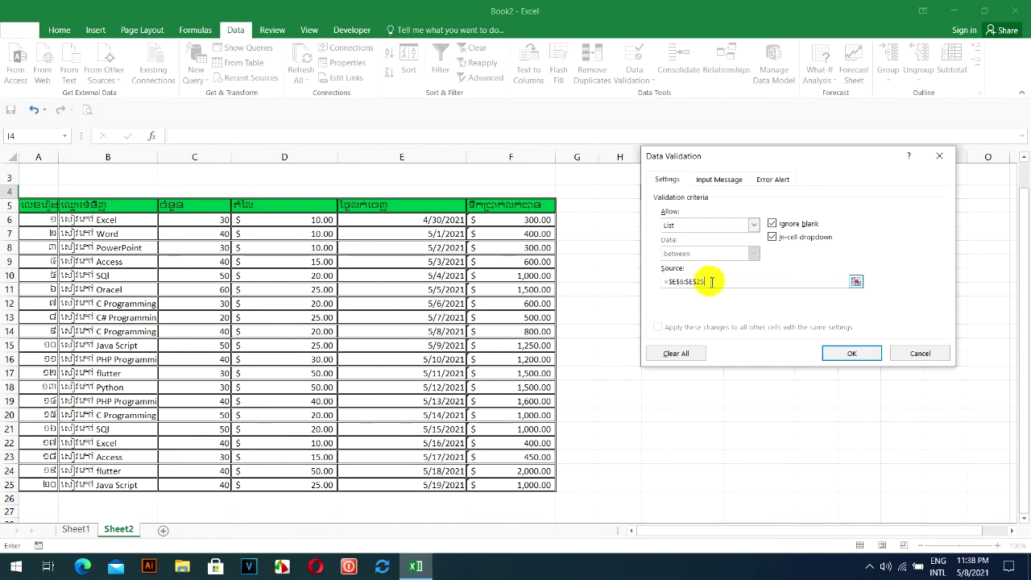
{"action": "left_click", "coordinate": [852, 354]}
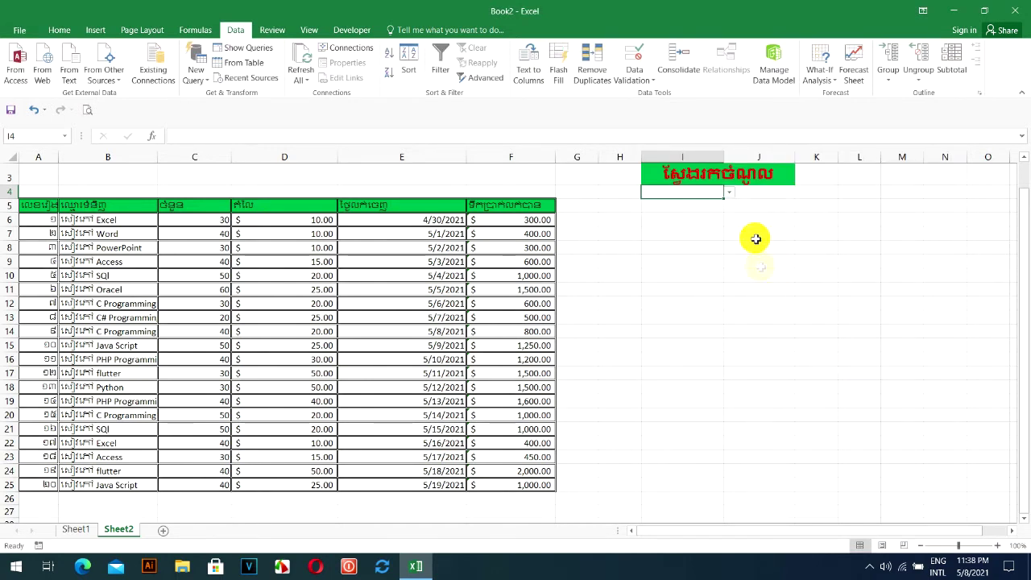
Test I4's date dropdown, then cancel a formula started in J4.
{"action": "left_click", "coordinate": [729, 196]}
{"action": "mouse_move", "coordinate": [729, 218]}
{"action": "left_mouse_down"}
{"action": "mouse_move", "coordinate": [727, 271]}
{"action": "mouse_move", "coordinate": [397, 489]}
{"action": "left_mouse_up"}
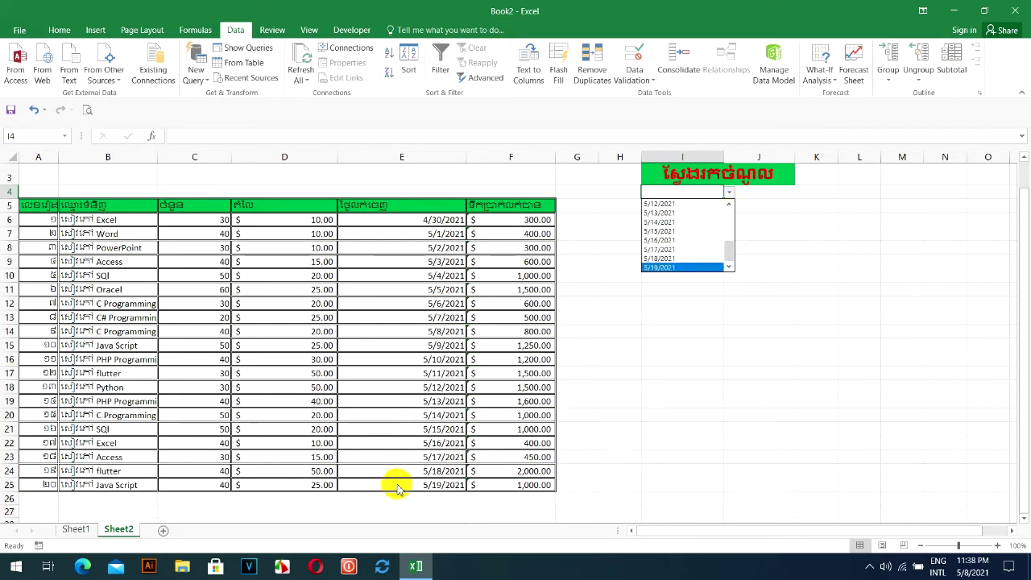
{"action": "left_click", "coordinate": [769, 195]}
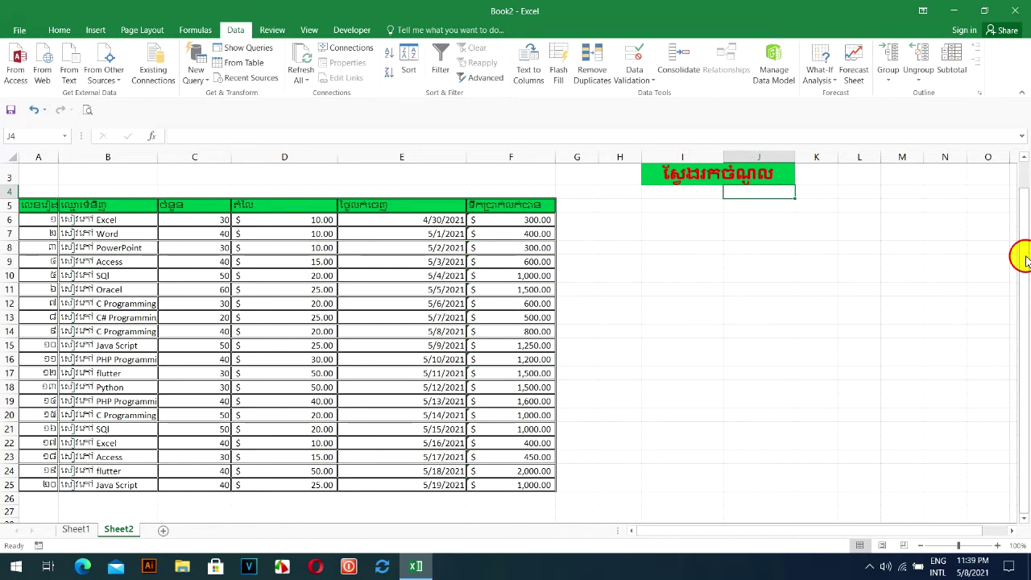
{"action": "left_click_drag", "start_coordinate": [1023, 260], "coordinate": [1023, 213]}
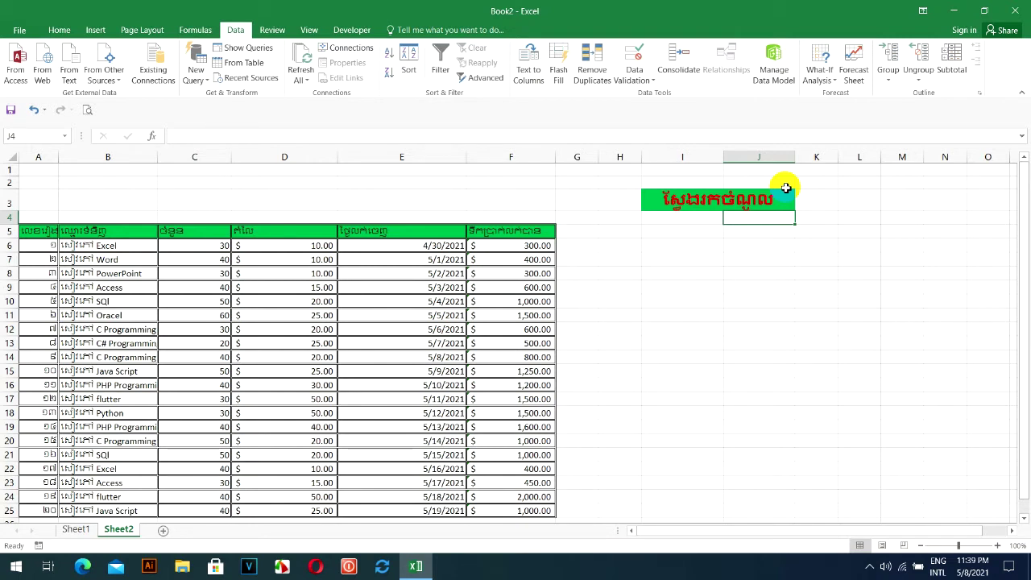
{"action": "type", "text": "="}
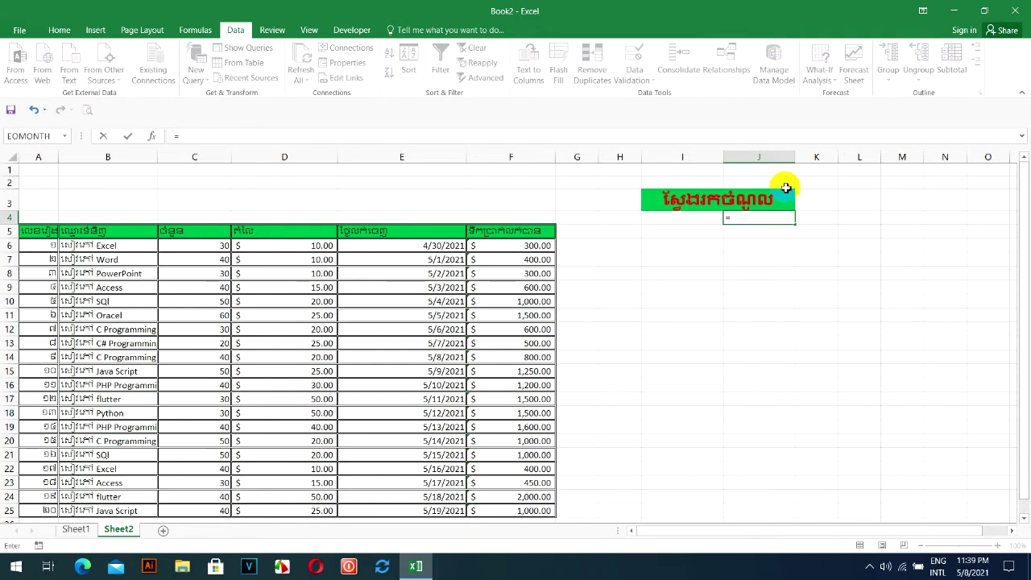
{"action": "type", "text": "m"}
{"action": "key", "text": "Escape"}
{"action": "key", "text": "Escape"}
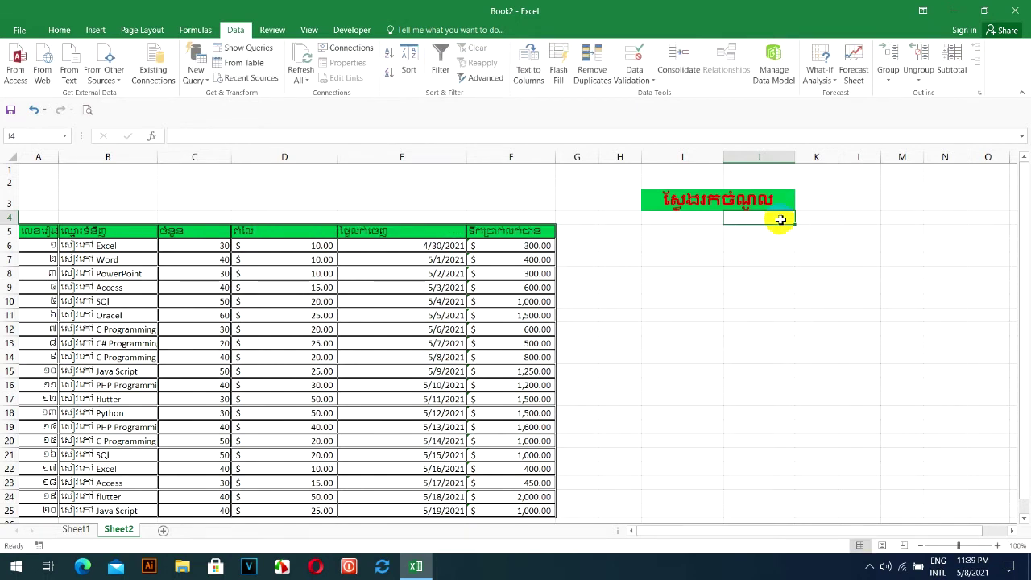
Choose 4/30/2021 in I4, which displays as serial number 44316.
{"action": "left_click", "coordinate": [686, 219]}
{"action": "left_click", "coordinate": [729, 219]}
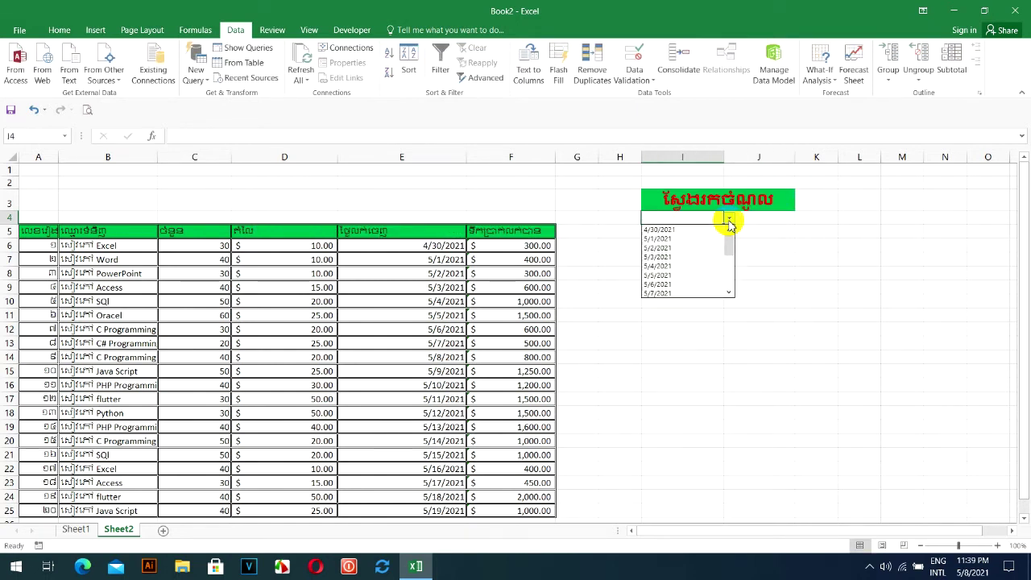
{"action": "left_click", "coordinate": [686, 230]}
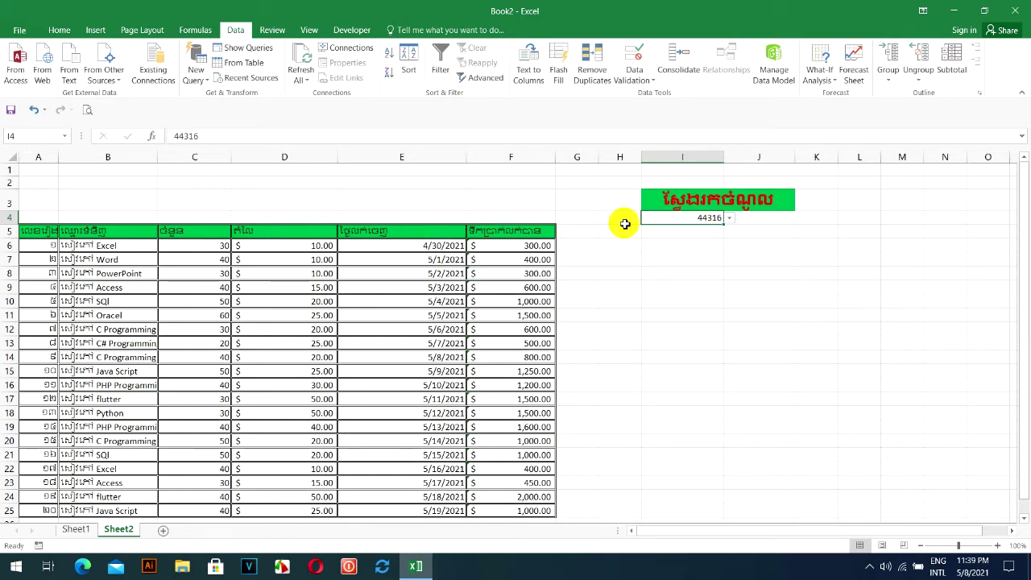
{"action": "key", "text": "ctrl+1"}
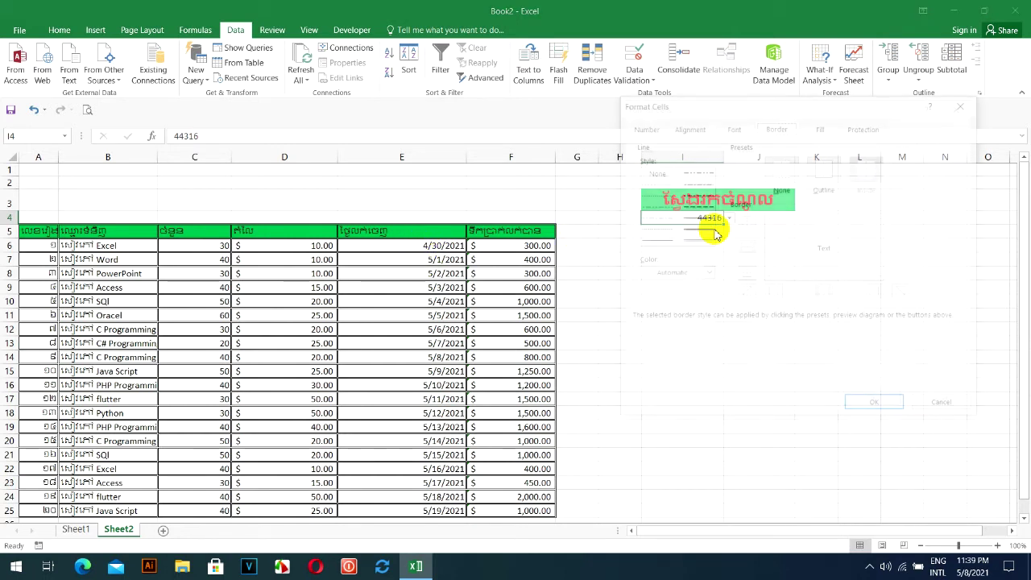
Give cell I4 the custom mm-dd-yyyy number format so it reads 04-30-2021.
{"action": "key", "text": "Escape"}
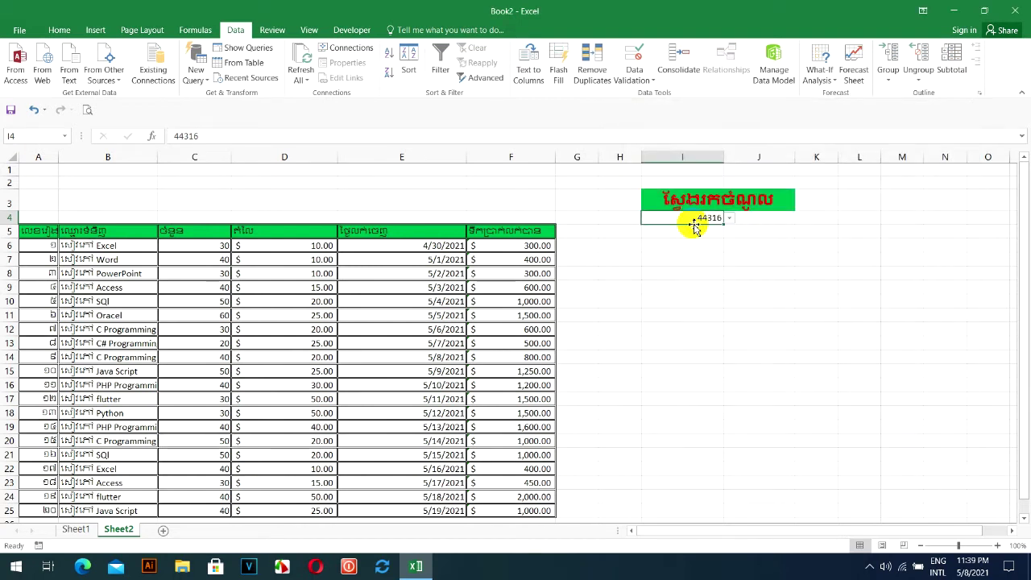
{"action": "right_click", "coordinate": [691, 219]}
{"action": "left_click", "coordinate": [733, 442]}
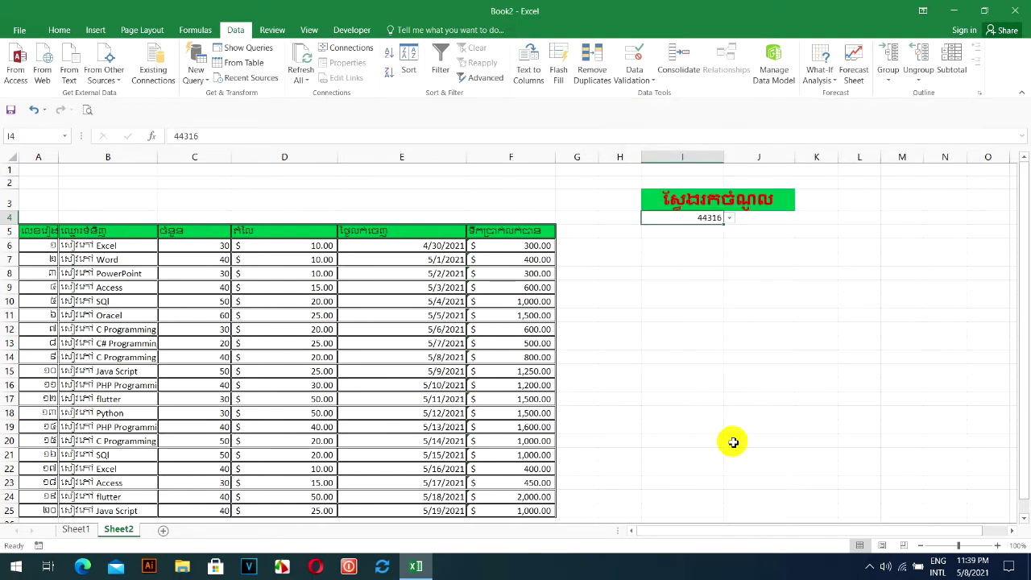
{"action": "left_click", "coordinate": [579, 258]}
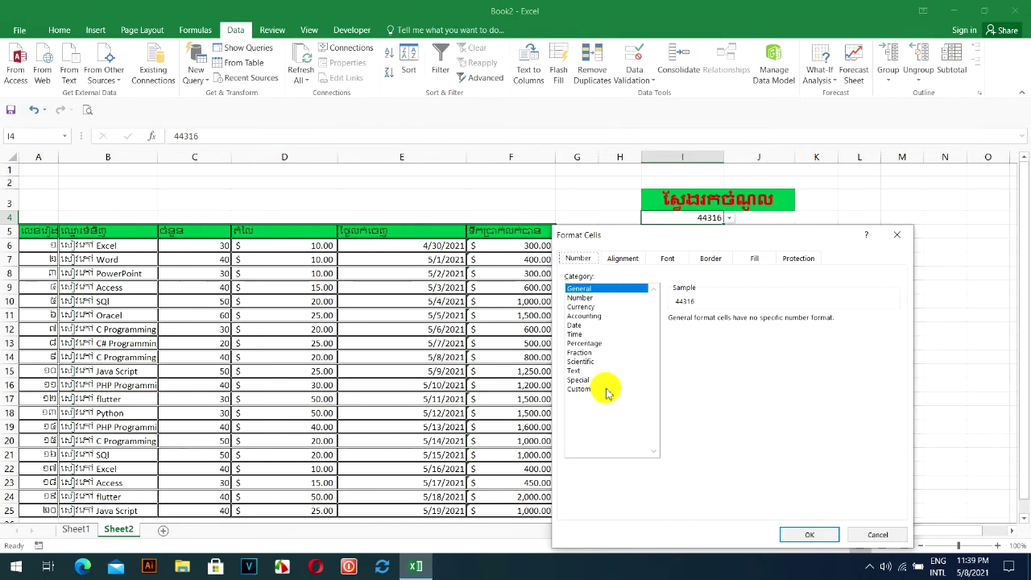
{"action": "left_click", "coordinate": [579, 388]}
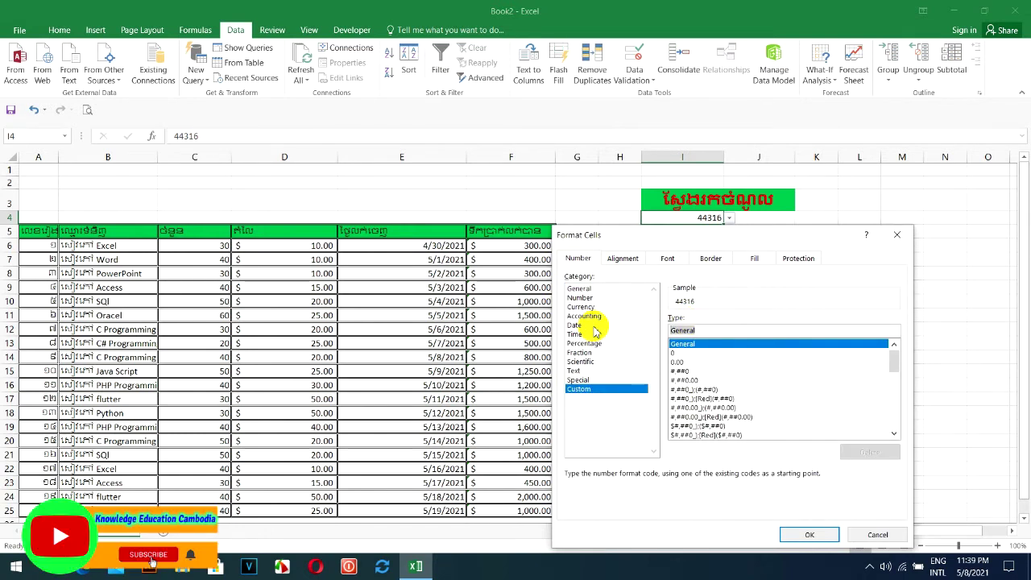
{"action": "type", "text": "mm-dd-yyyy"}
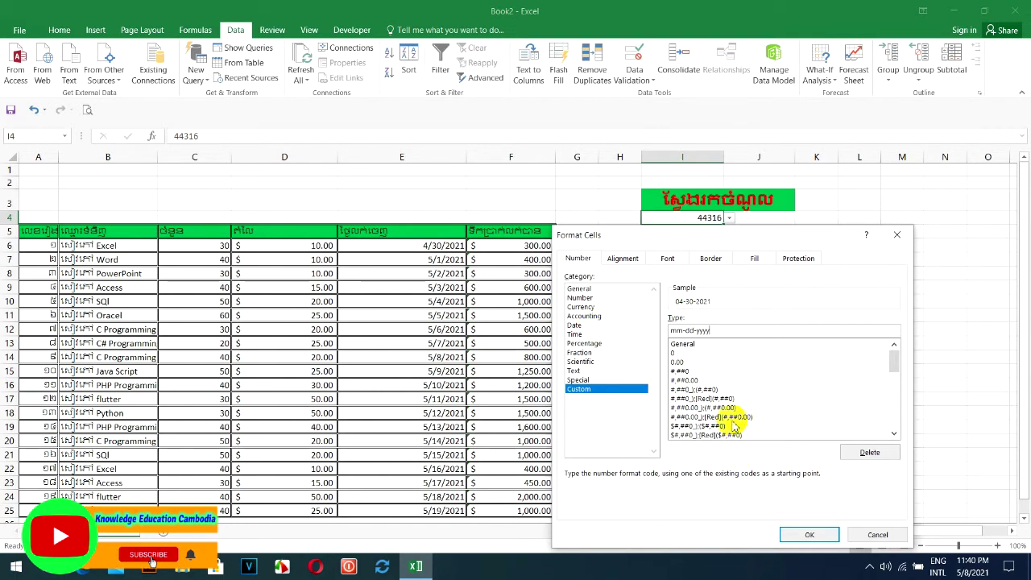
{"action": "left_click", "coordinate": [810, 534]}
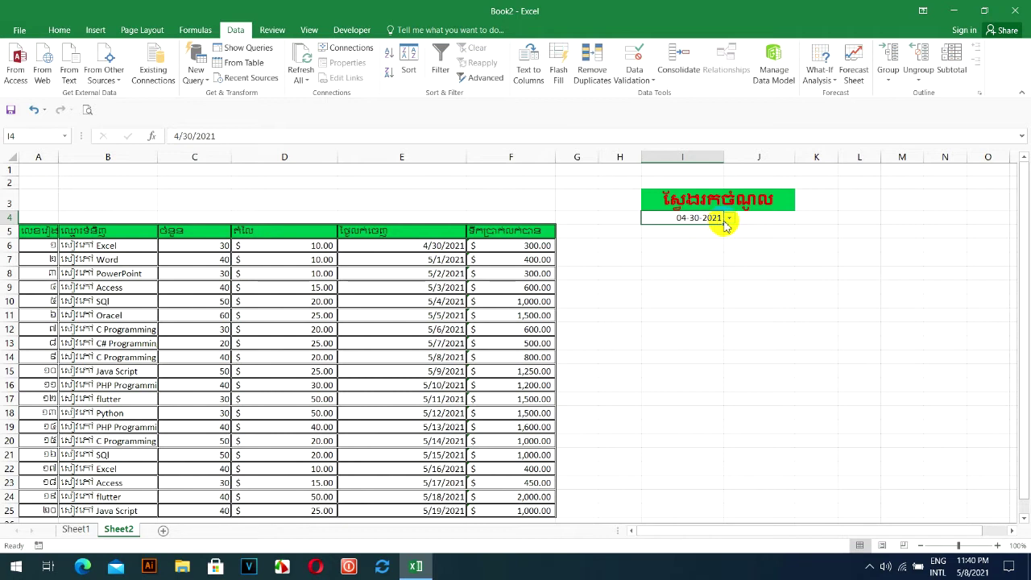
Switch I4's dropdown date to 5/2/2021, then back to 4/30/2021.
{"action": "left_click", "coordinate": [729, 217]}
{"action": "left_click", "coordinate": [729, 218]}
{"action": "left_click", "coordinate": [677, 248]}
{"action": "left_click", "coordinate": [728, 219]}
{"action": "left_click", "coordinate": [677, 229]}
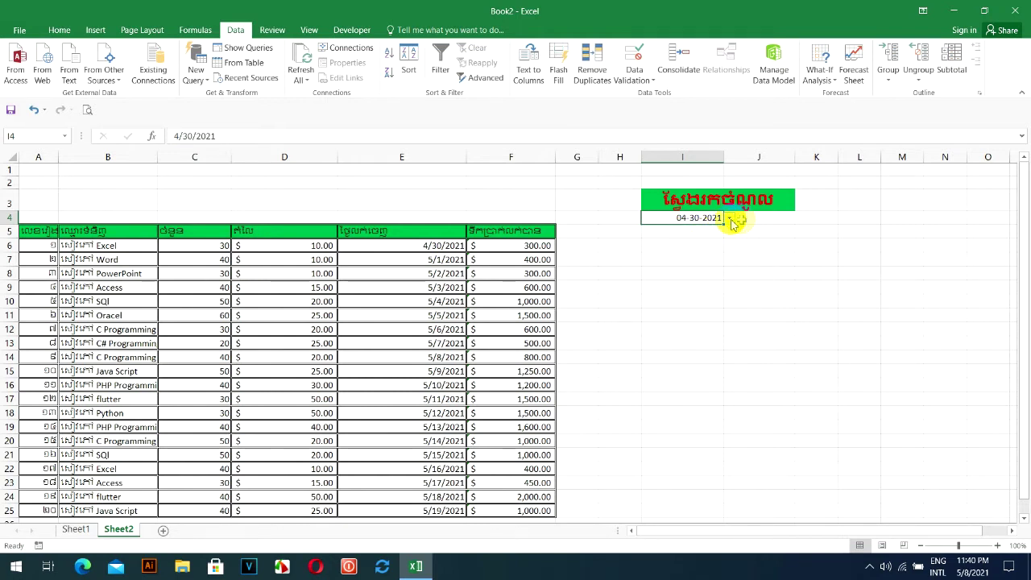
Widen column J and zoom the sheet to 126%.
{"action": "left_click", "coordinate": [745, 219]}
{"action": "left_click_drag", "start_coordinate": [795, 156], "coordinate": [814, 155]}
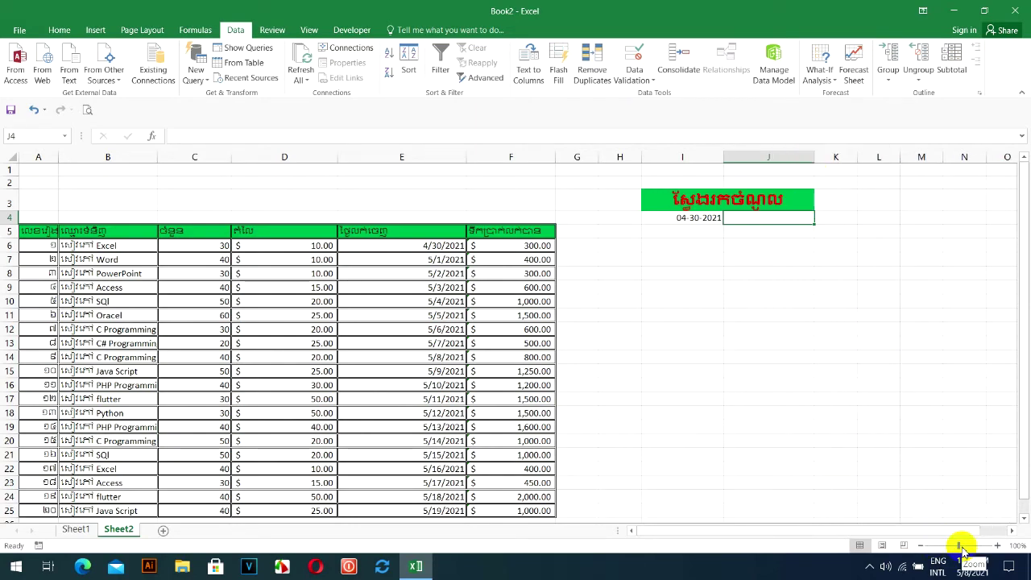
{"action": "left_click_drag", "start_coordinate": [958, 546], "coordinate": [962, 546]}
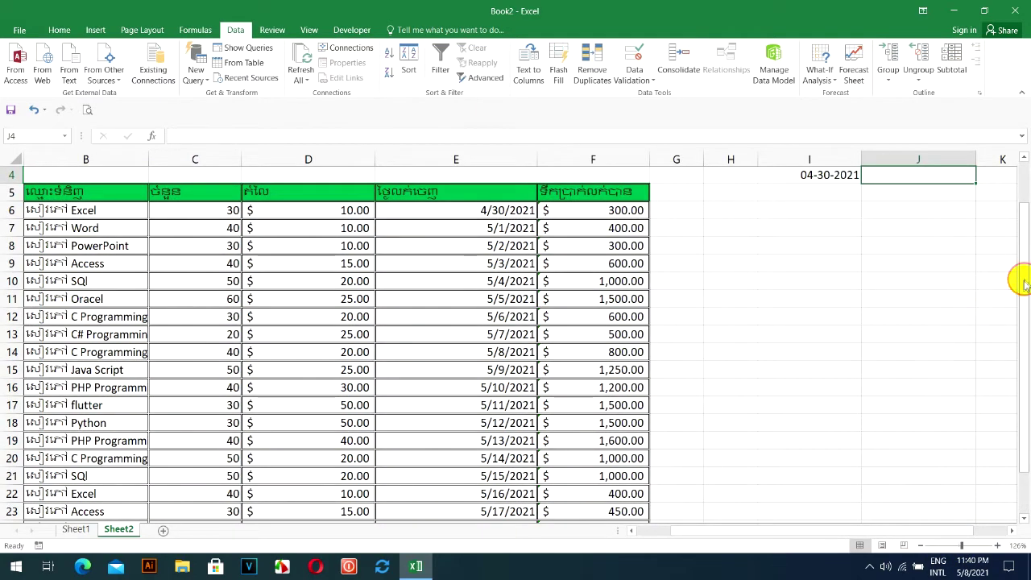
{"action": "left_click_drag", "start_coordinate": [1023, 280], "coordinate": [1025, 273]}
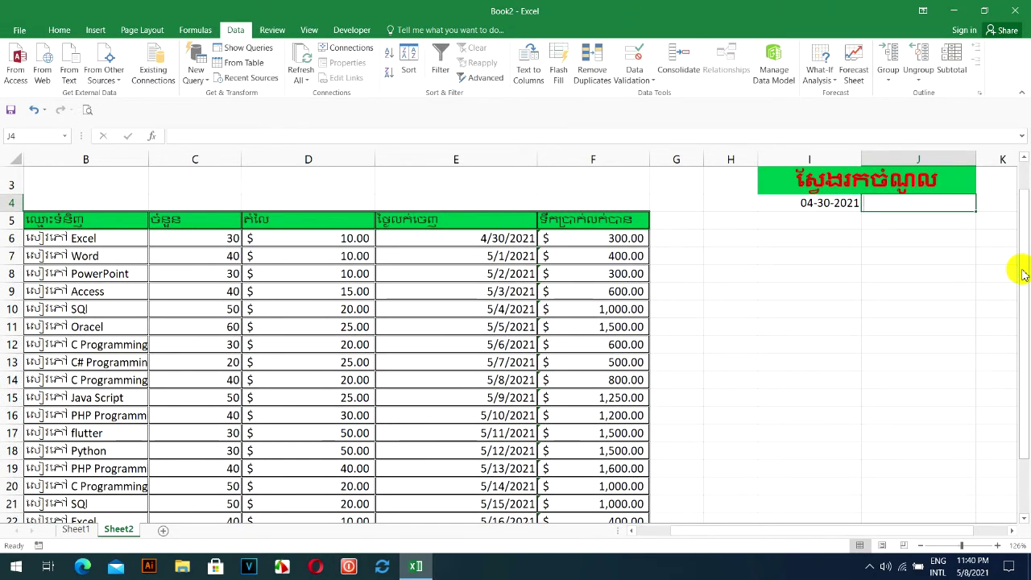
In J4, begin the cumulative income formula as =sum(F6:Index(F6:F25,.
{"action": "type", "text": "=su"}
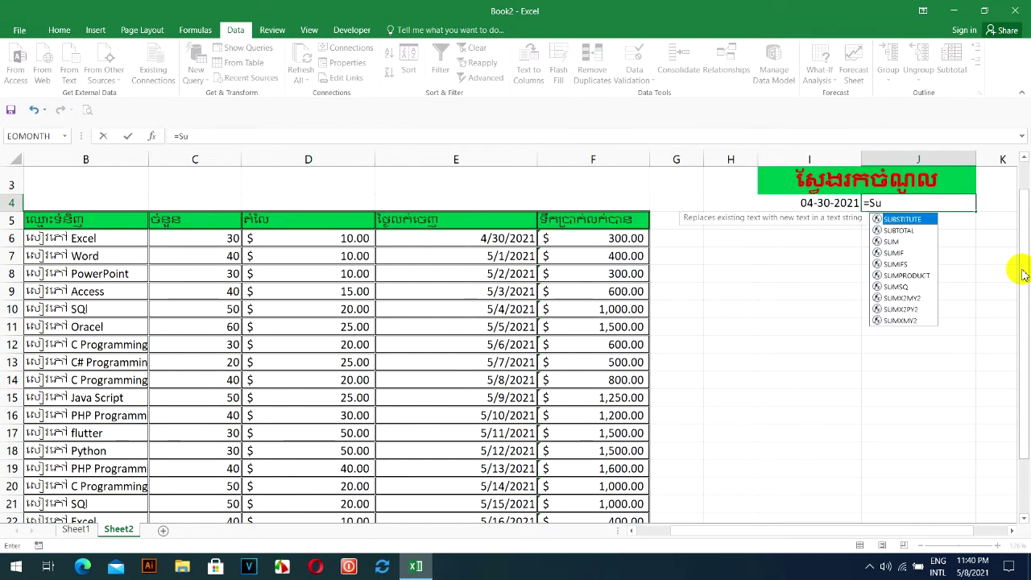
{"action": "type", "text": "m"}
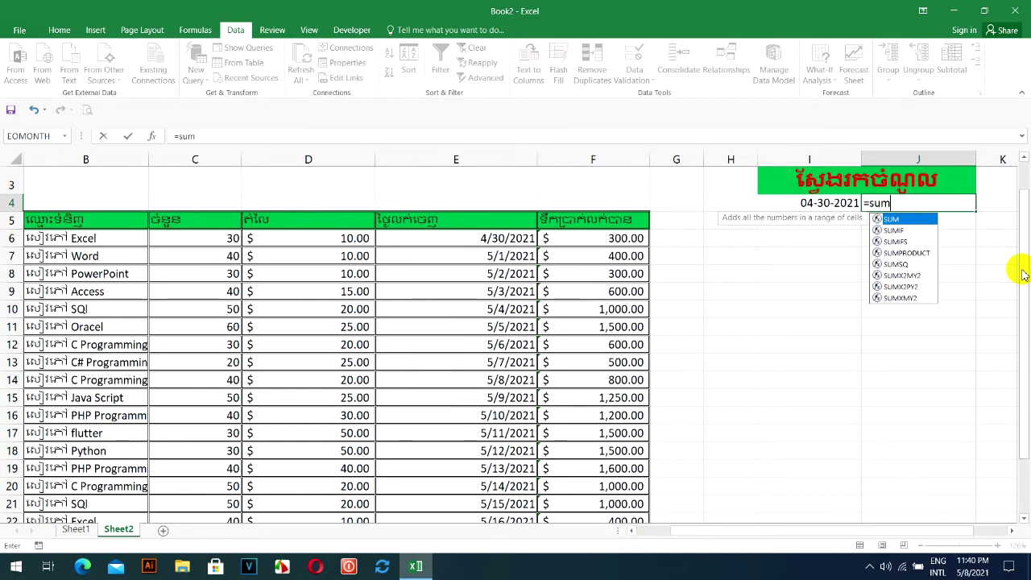
{"action": "type", "text": "("}
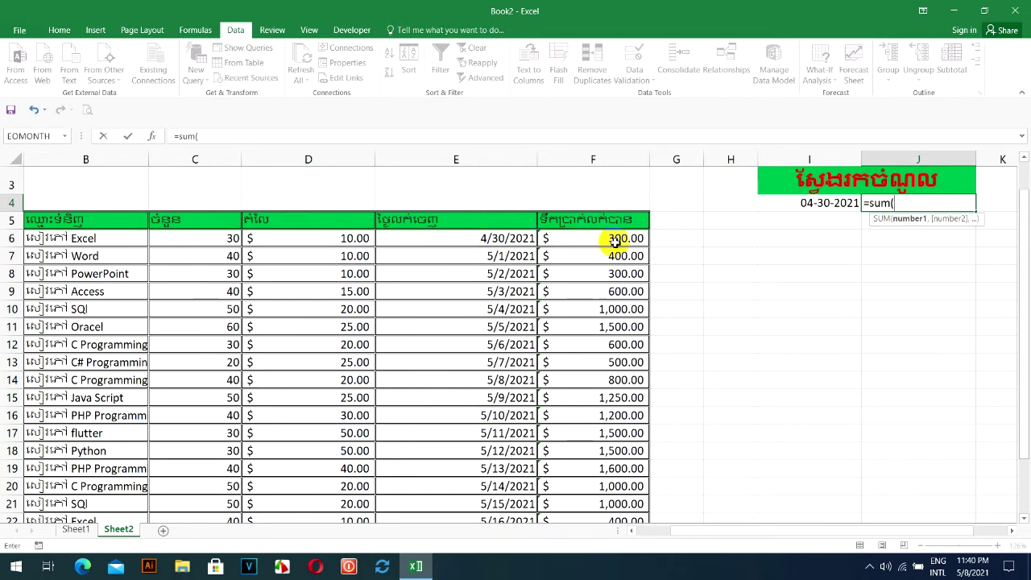
{"action": "left_click", "coordinate": [615, 240]}
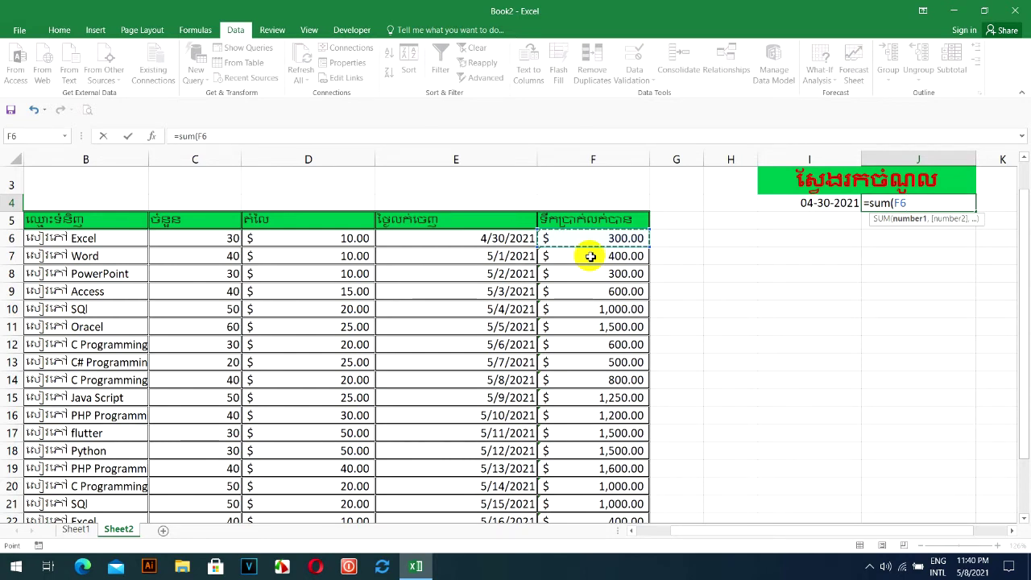
{"action": "type", "text": ":I"}
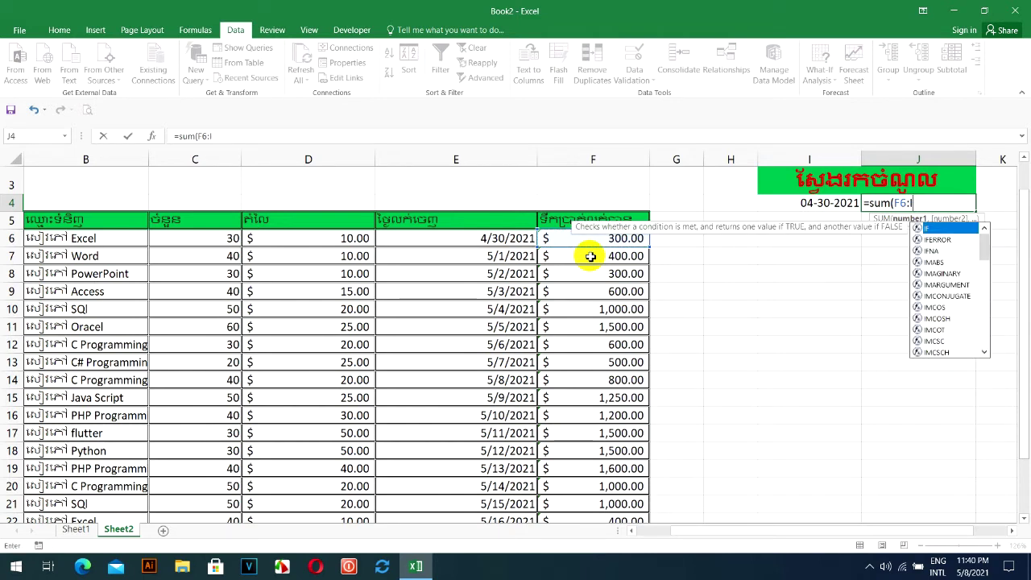
{"action": "type", "text": "ndex("}
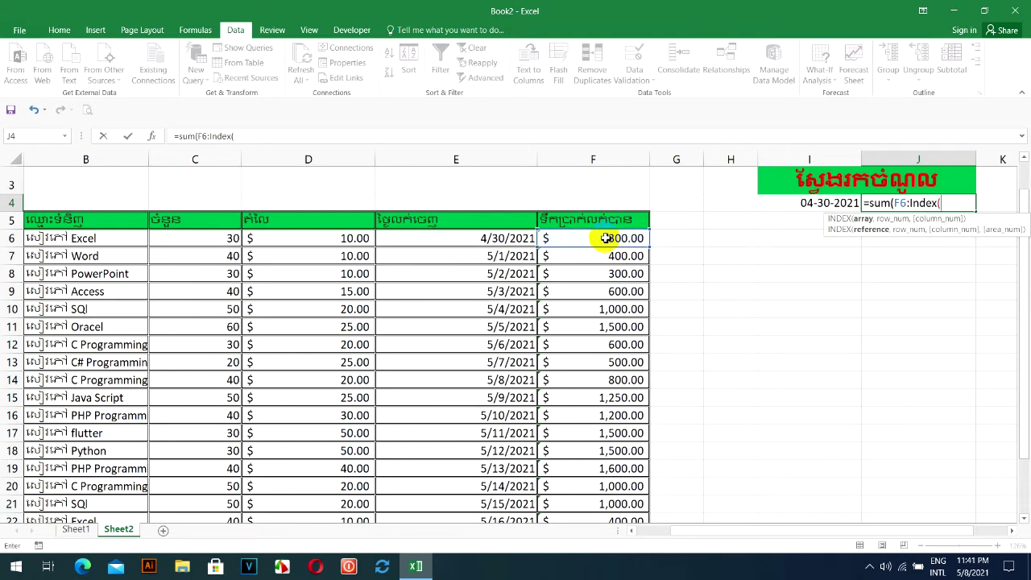
{"action": "mouse_move", "coordinate": [603, 238]}
{"action": "left_mouse_down"}
{"action": "mouse_move", "coordinate": [585, 544]}
{"action": "mouse_move", "coordinate": [584, 501]}
{"action": "left_mouse_up"}
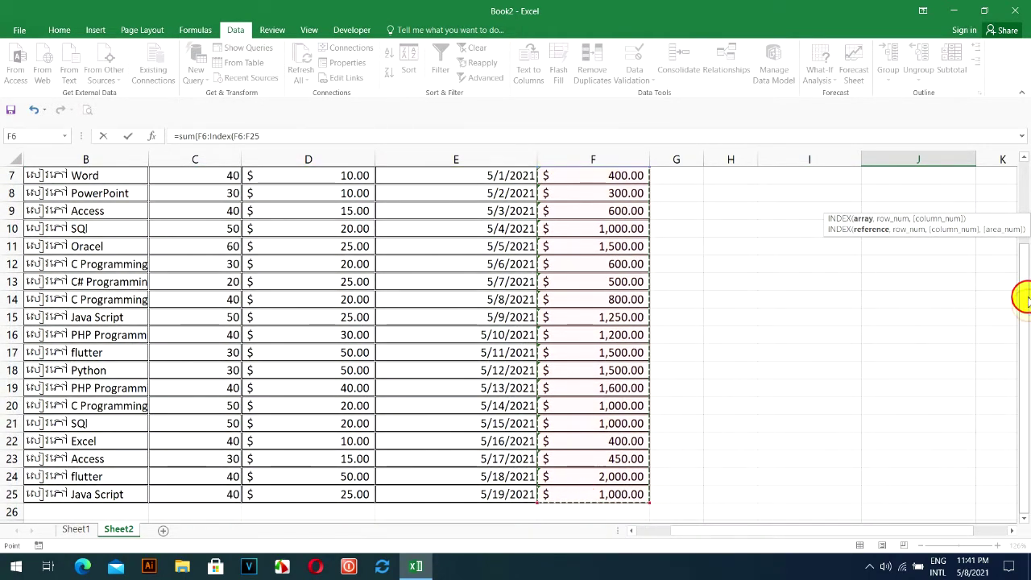
{"action": "scroll", "coordinate": [1025, 258], "scroll_direction": "up", "scroll_amount": 2}
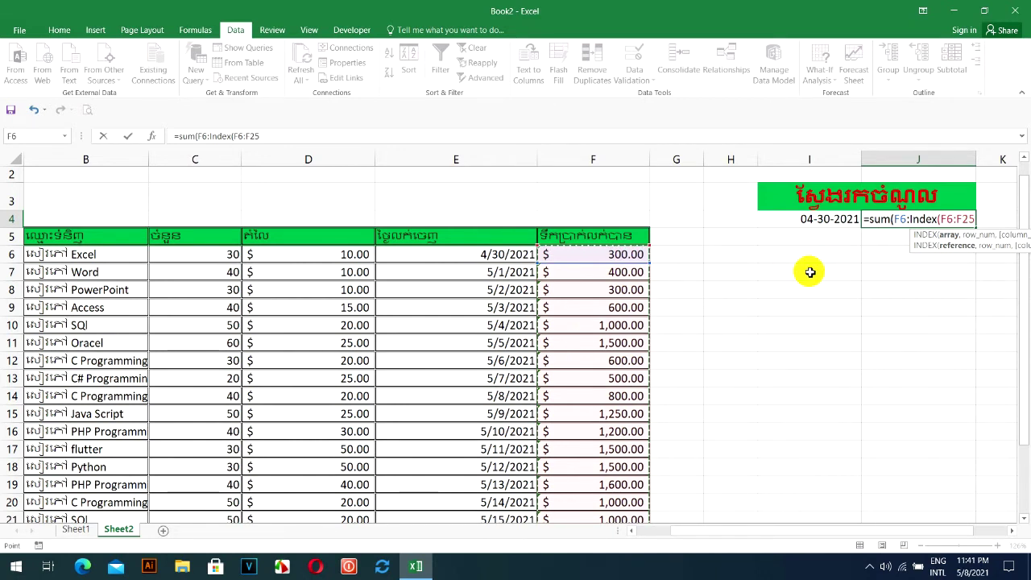
{"action": "type", "text": ","}
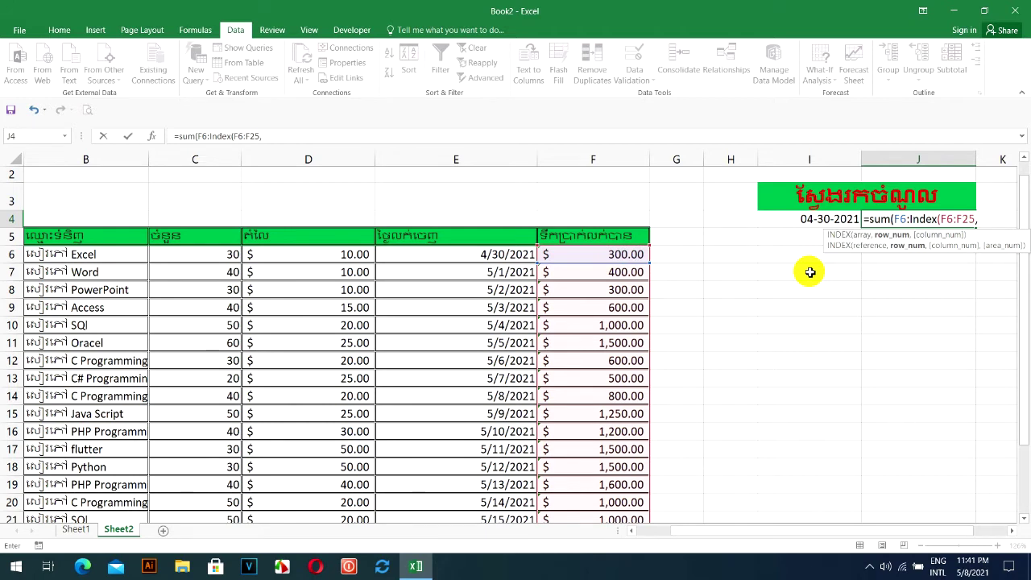
Finish J4 as =SUM(F6:INDEX(F6:F25,MATCH(I4,E6:E25,0))), returning 300 for 04-30-2021.
{"action": "type", "text": "M"}
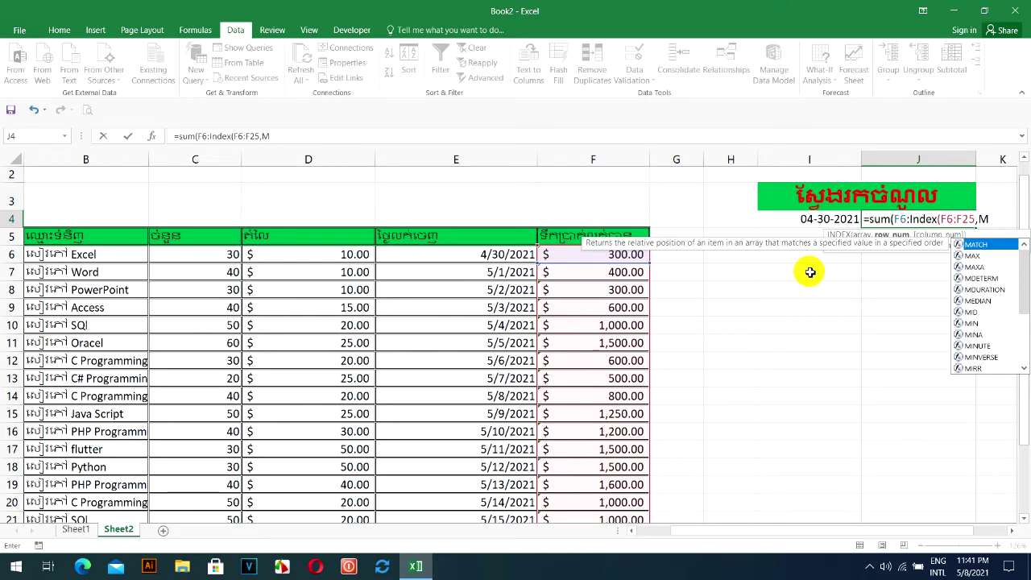
{"action": "type", "text": "atch"}
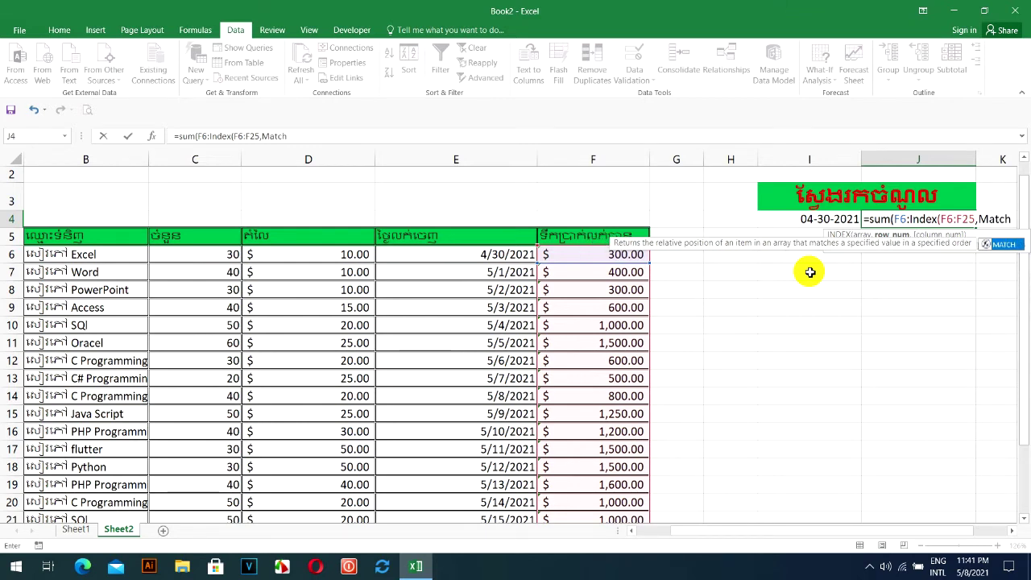
{"action": "type", "text": "("}
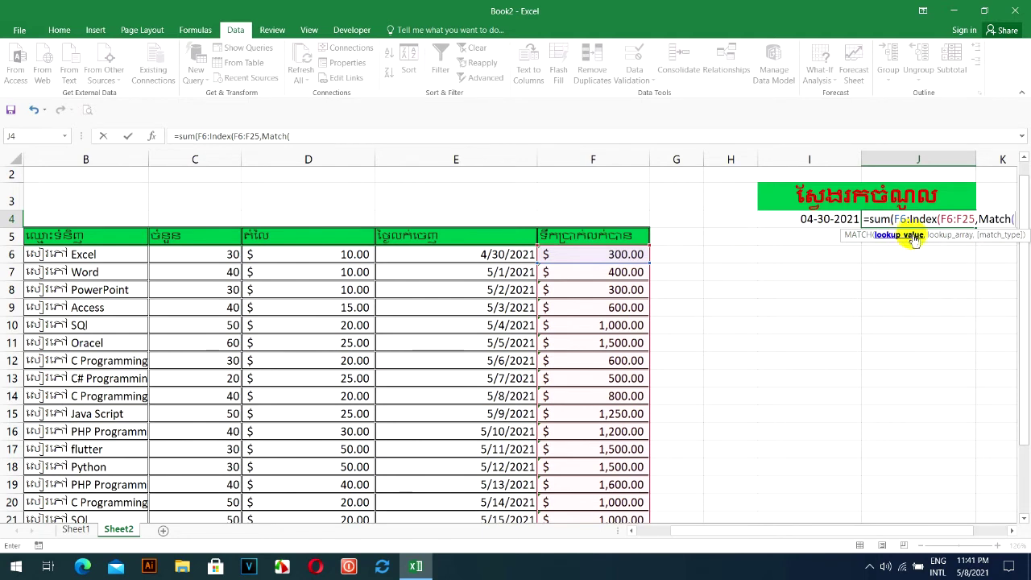
{"action": "left_click", "coordinate": [807, 219]}
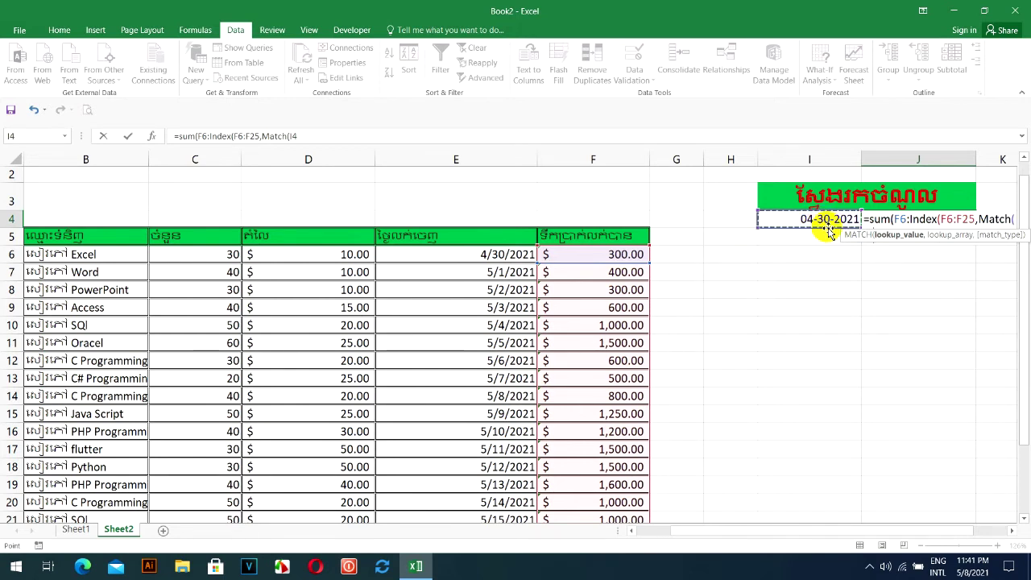
{"action": "type", "text": ","}
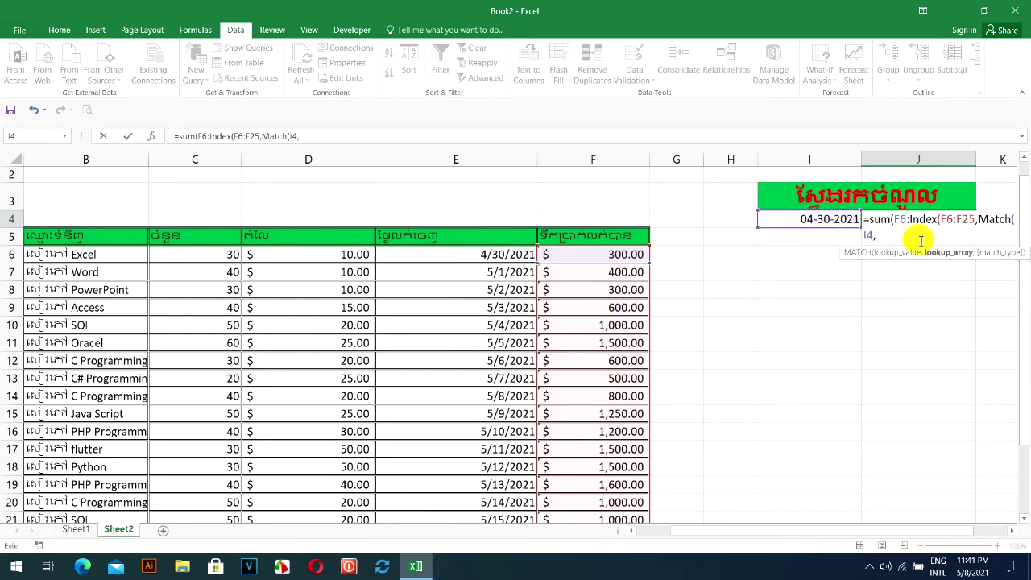
{"action": "mouse_move", "coordinate": [486, 253]}
{"action": "left_mouse_down"}
{"action": "mouse_move", "coordinate": [465, 573]}
{"action": "mouse_move", "coordinate": [474, 487]}
{"action": "left_mouse_up"}
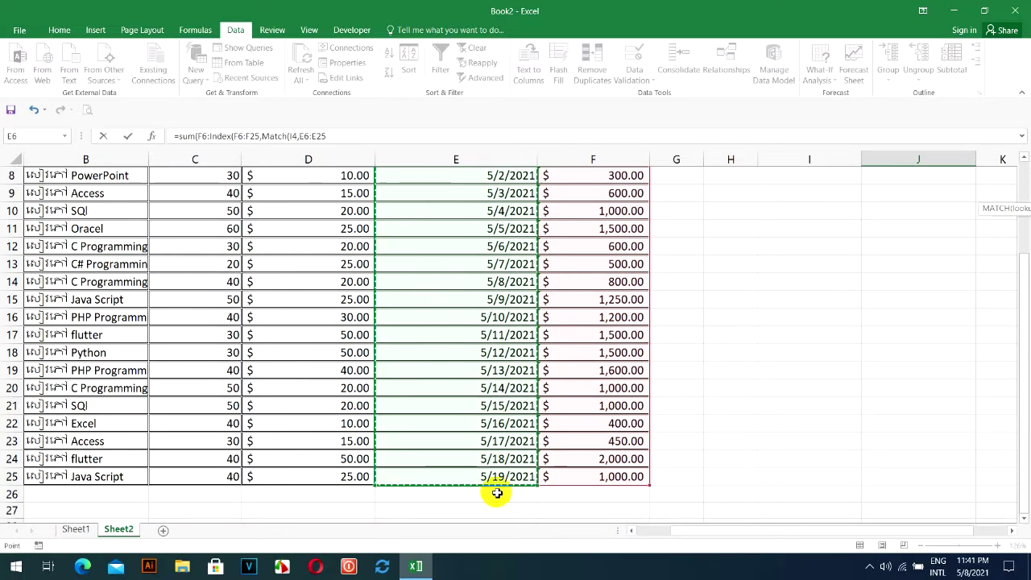
{"action": "left_click_drag", "start_coordinate": [1021, 475], "coordinate": [1023, 365]}
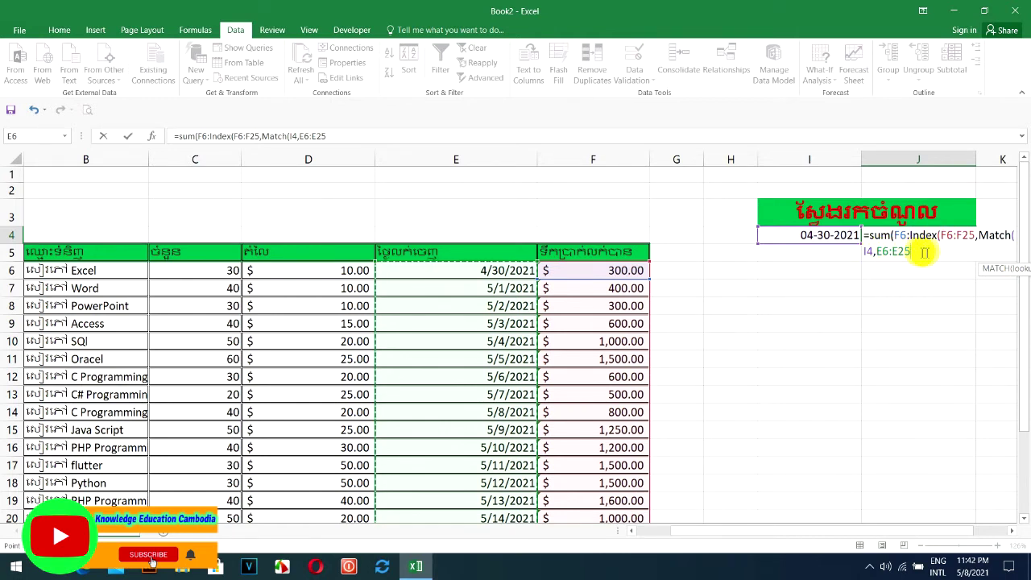
{"action": "type", "text": ",0"}
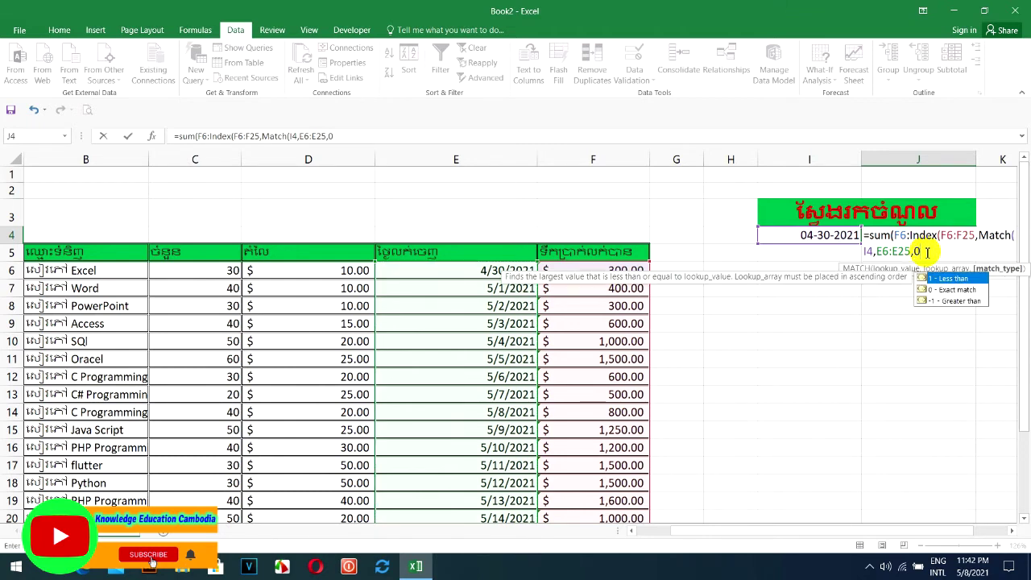
{"action": "type", "text": ")))"}
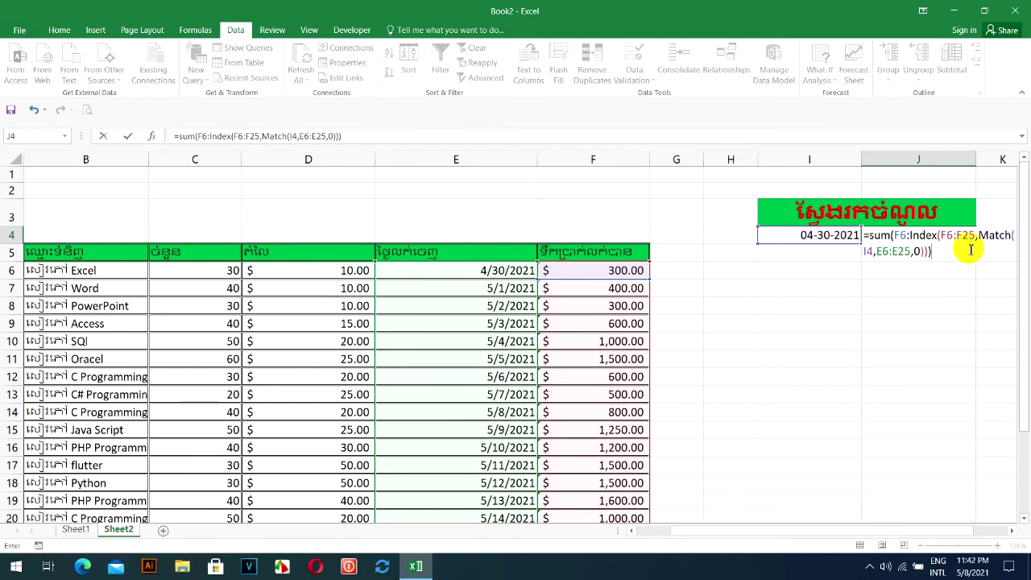
{"action": "key", "text": "Return"}
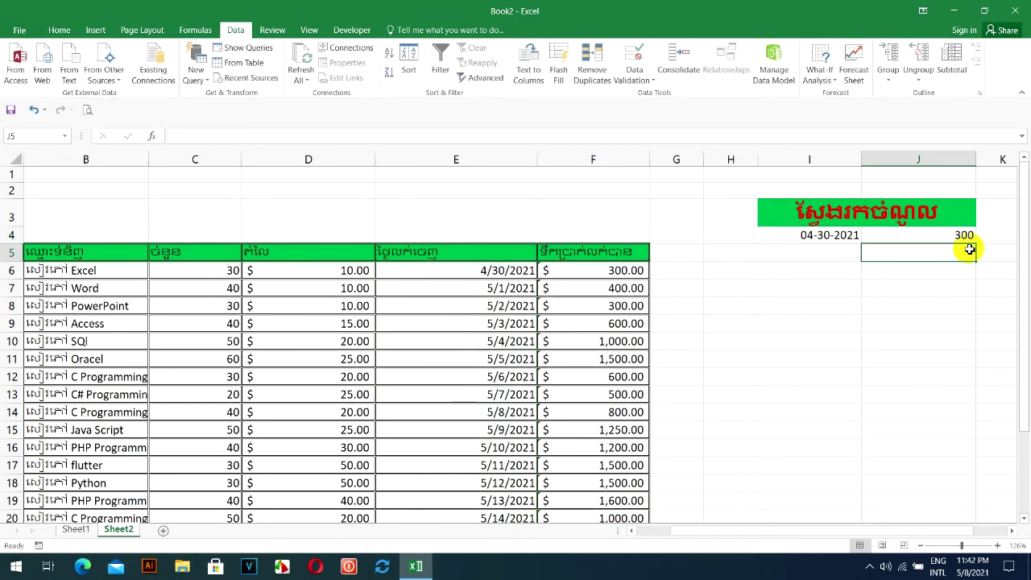
{"action": "left_click", "coordinate": [907, 240]}
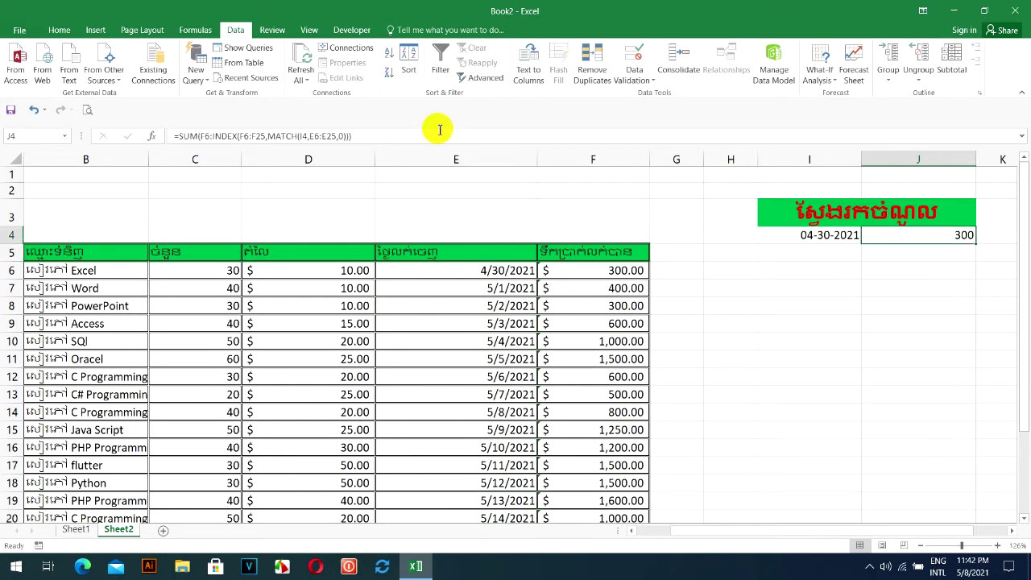
Format J4 as Accounting currency and pick 5/1/2021 in I4, so J4 shows $700.00.
{"action": "left_click", "coordinate": [59, 30]}
{"action": "left_click", "coordinate": [401, 73]}
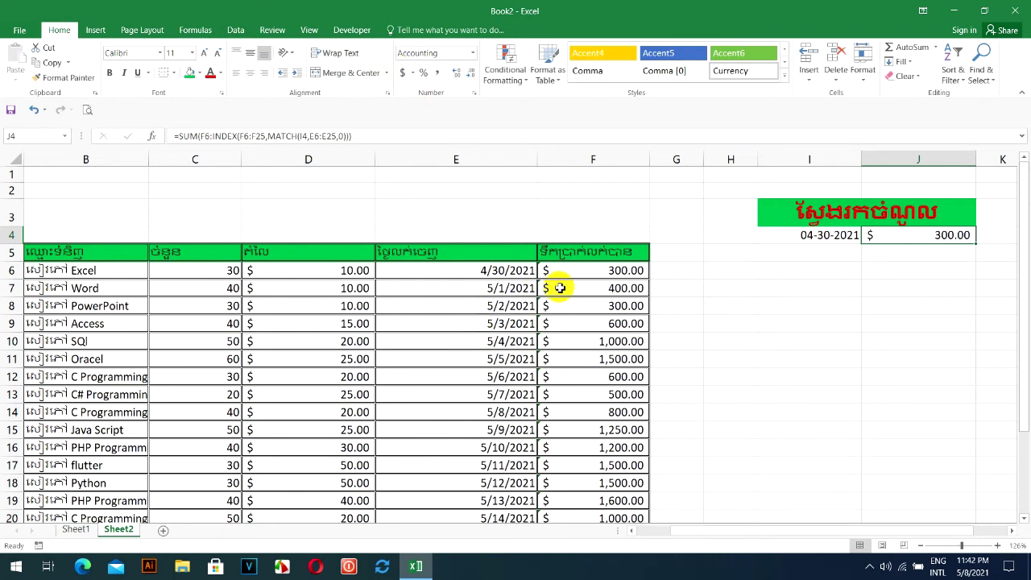
{"action": "left_click", "coordinate": [813, 234]}
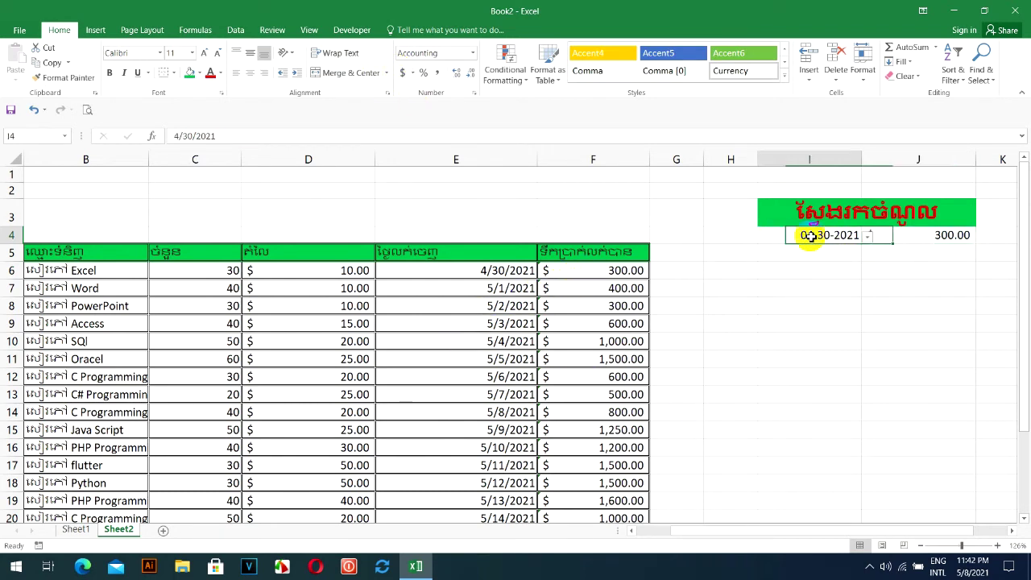
{"action": "left_click", "coordinate": [869, 236]}
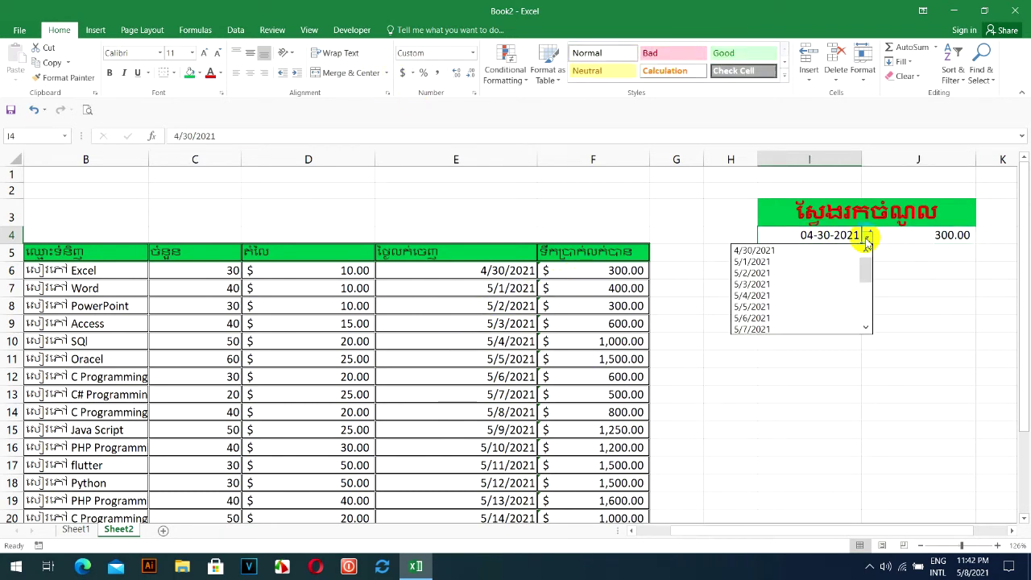
{"action": "left_click", "coordinate": [794, 262]}
{"action": "left_click_drag", "start_coordinate": [613, 271], "coordinate": [612, 288]}
{"action": "left_click", "coordinate": [610, 271]}
Enter test incomes 10 and 20 in F6 and F7, then undo those overwrites.
{"action": "type", "text": "10"}
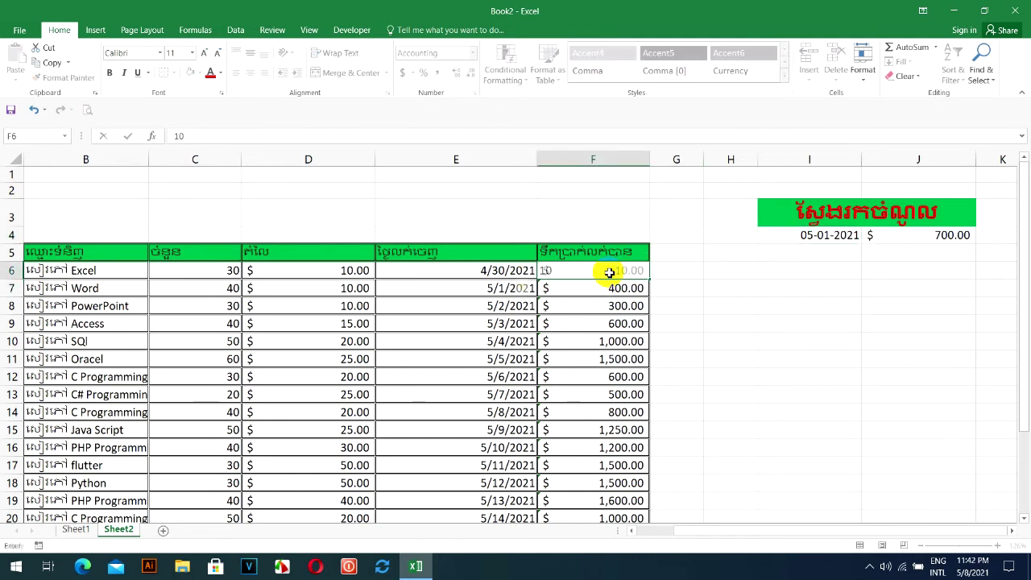
{"action": "key", "text": "Return"}
{"action": "type", "text": "20"}
{"action": "key", "text": "Return"}
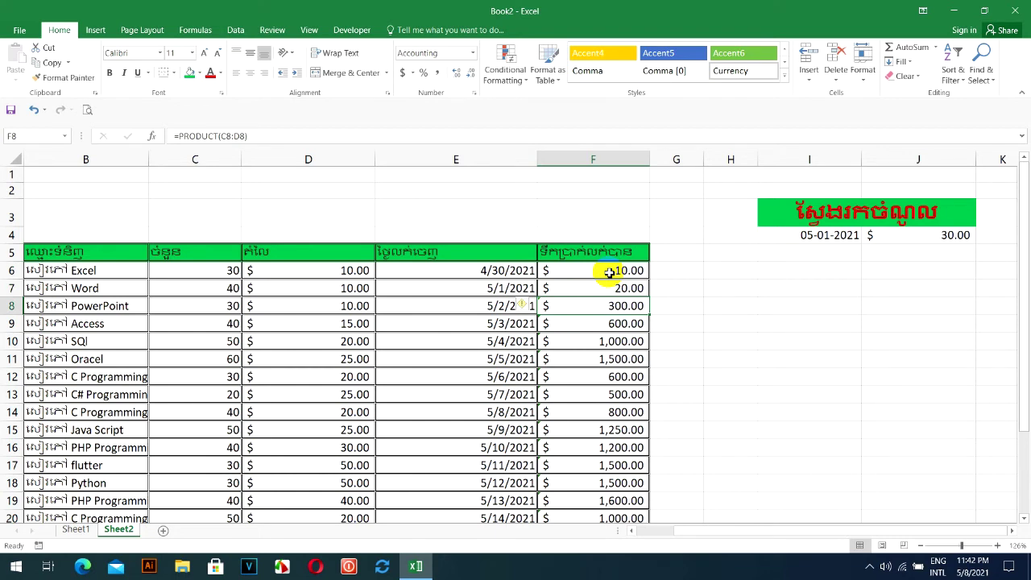
{"action": "type", "text": "AA"}
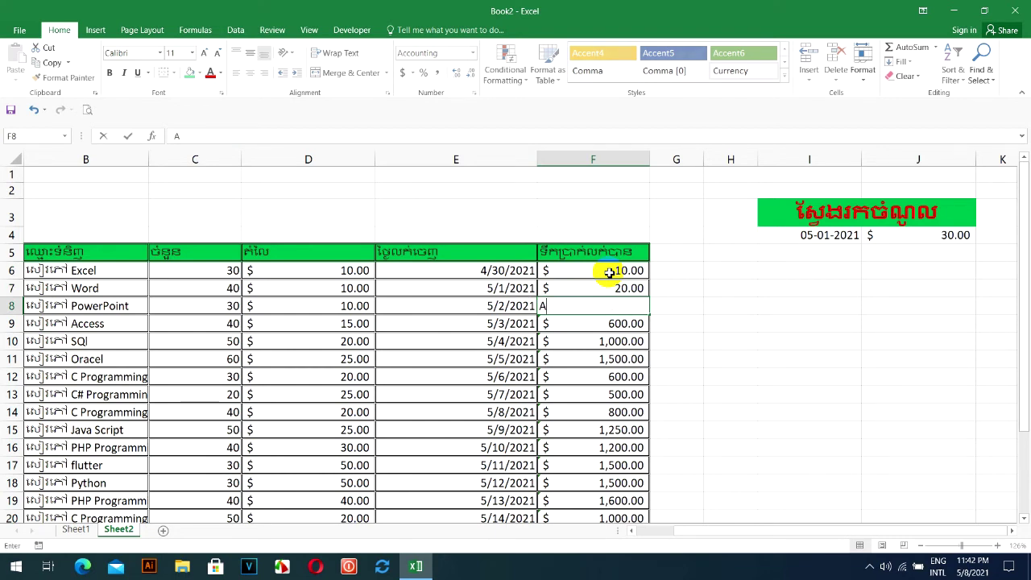
{"action": "key", "text": "Return"}
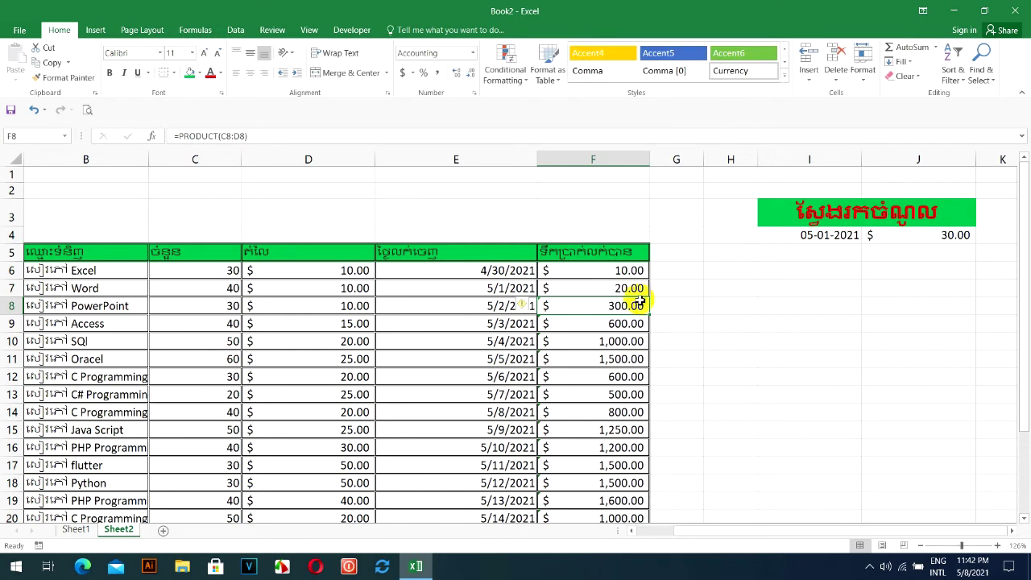
Change the Excel quantity in C6 to 10 and the Word quantity in C7 to 20.
{"action": "left_click", "coordinate": [228, 274]}
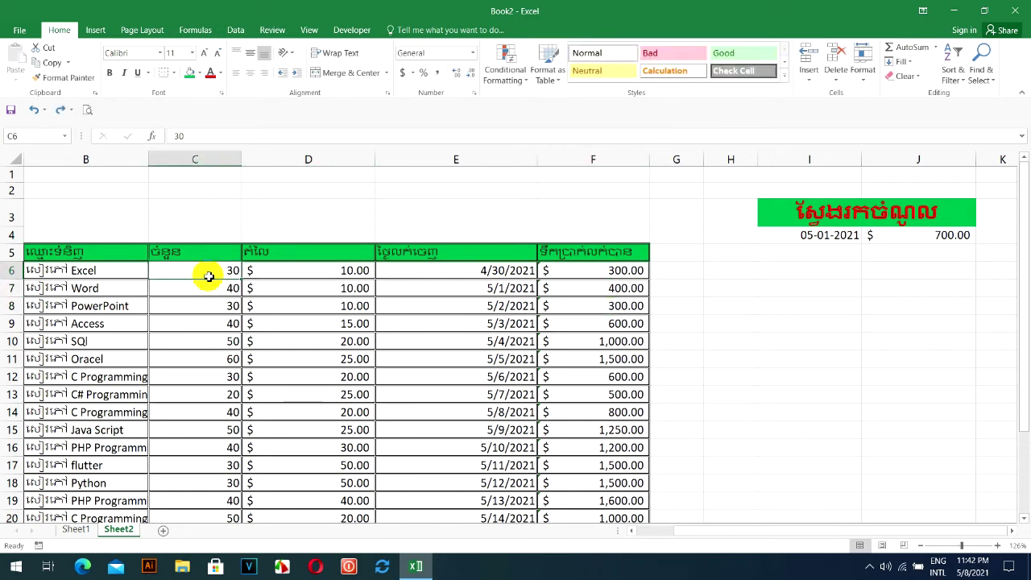
{"action": "type", "text": "1"}
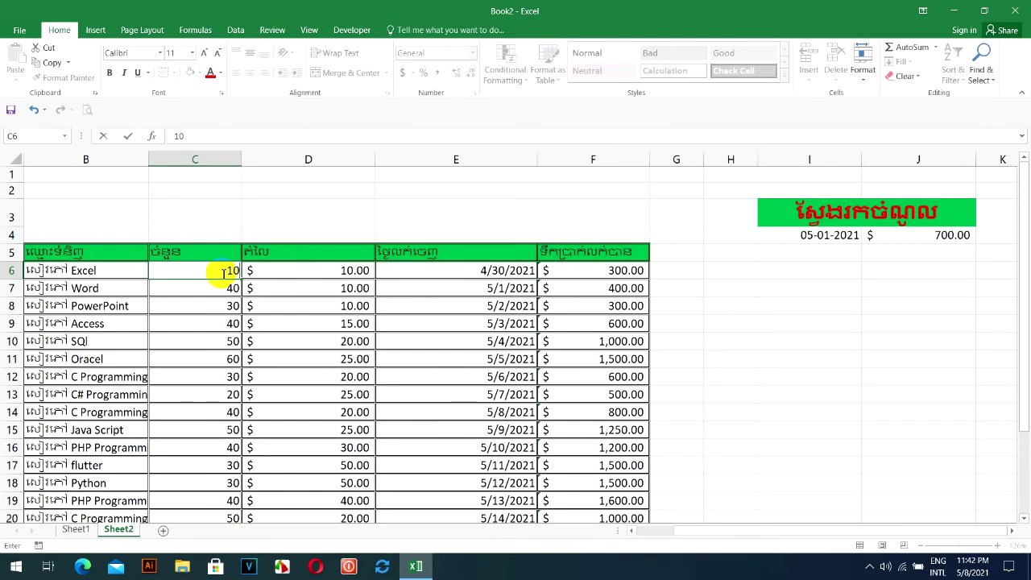
{"action": "key", "text": "Return"}
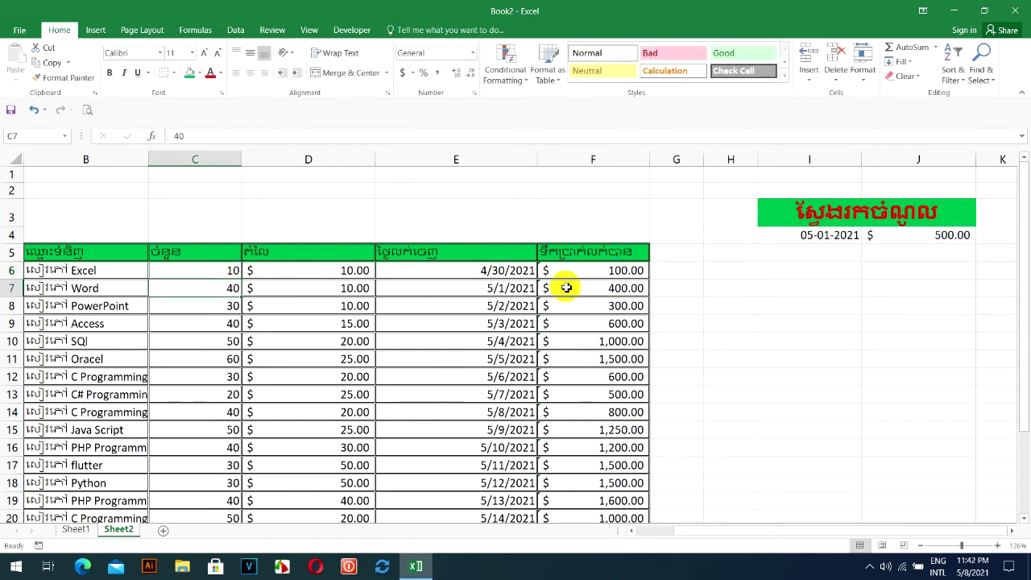
{"action": "left_click", "coordinate": [211, 286]}
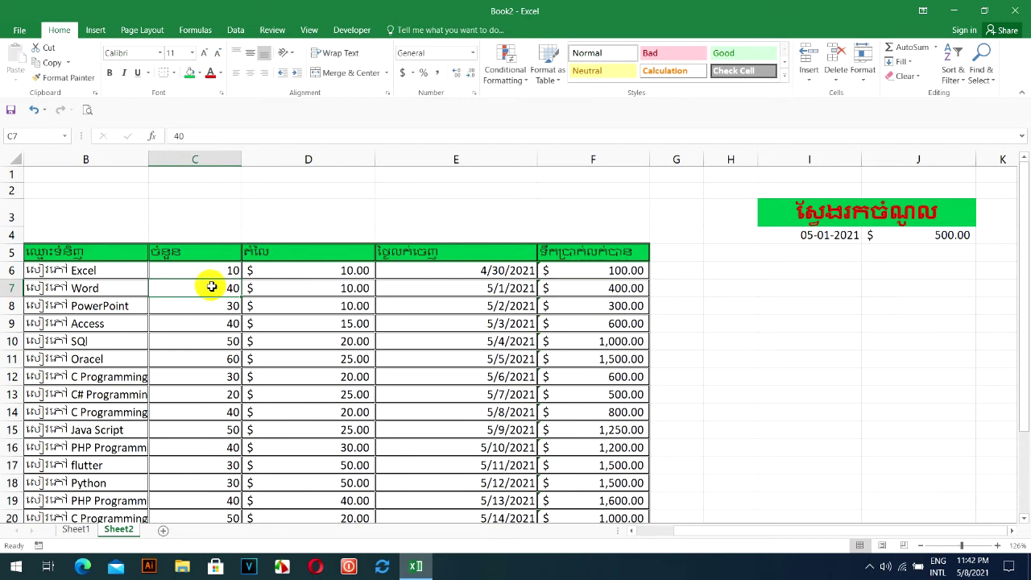
{"action": "type", "text": "20"}
{"action": "key", "text": "Return"}
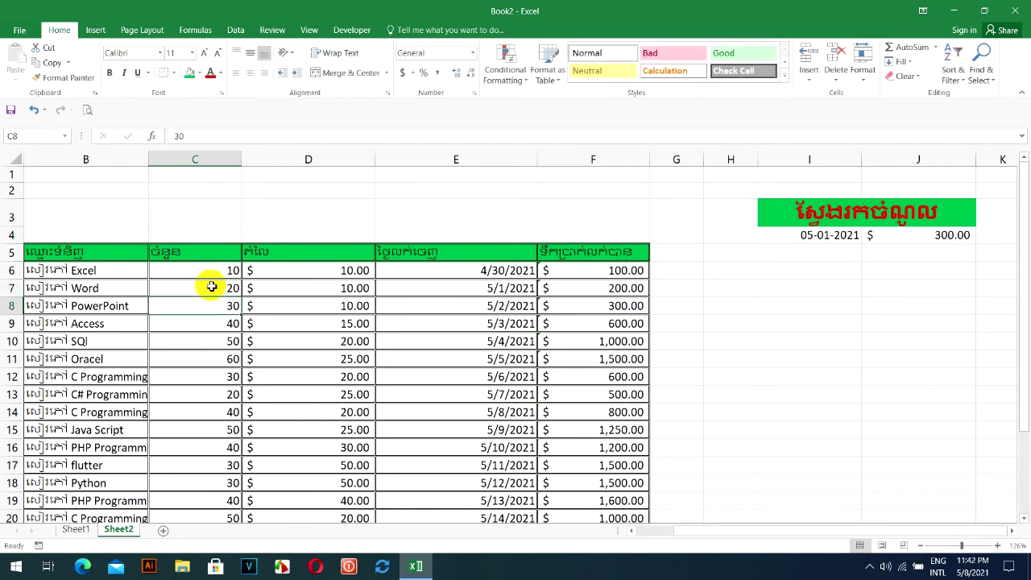
{"action": "left_click", "coordinate": [585, 287]}
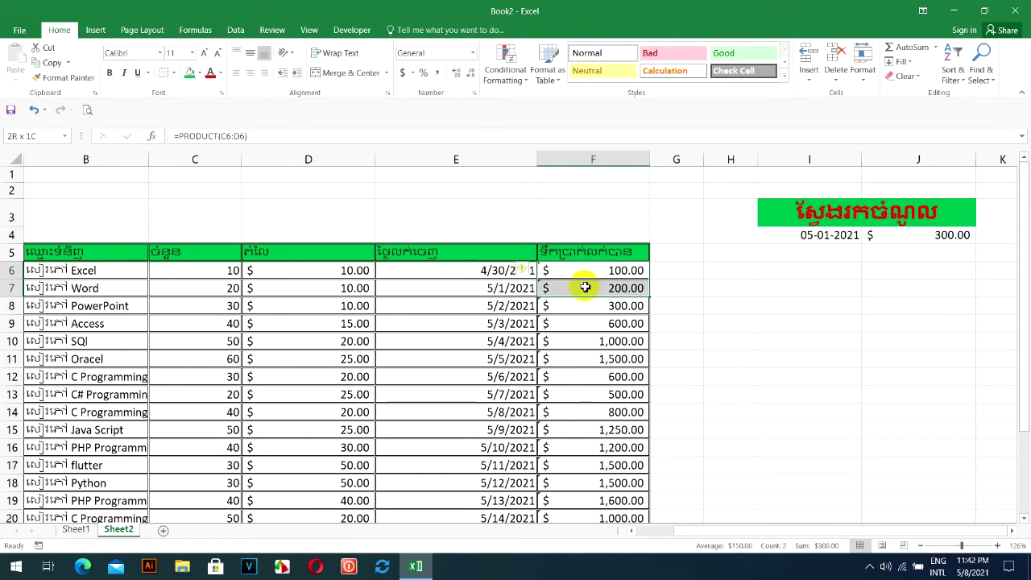
{"action": "left_click", "coordinate": [854, 235]}
{"action": "left_click", "coordinate": [867, 234]}
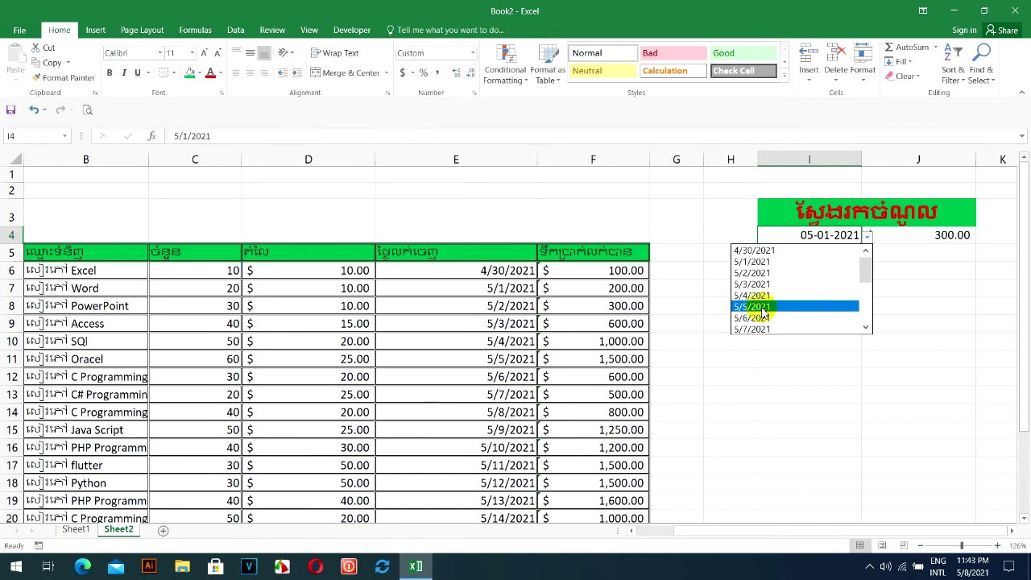
Pick 5/5/2021 in I4 and check that J4's $3,700.00 matches the F6:F11 sum.
{"action": "left_click", "coordinate": [762, 307]}
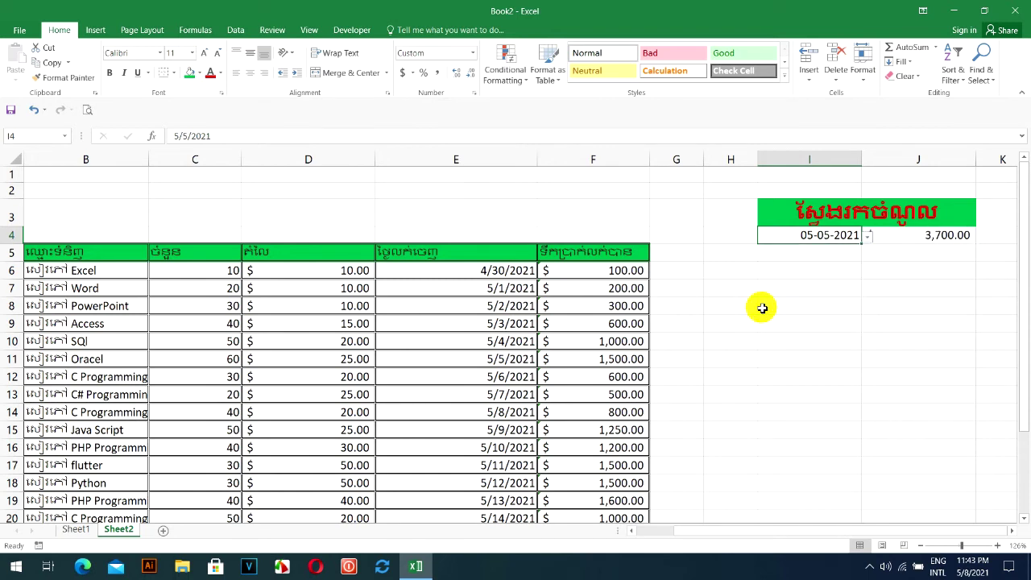
{"action": "left_click", "coordinate": [601, 272]}
{"action": "left_click_drag", "start_coordinate": [604, 291], "coordinate": [600, 356]}
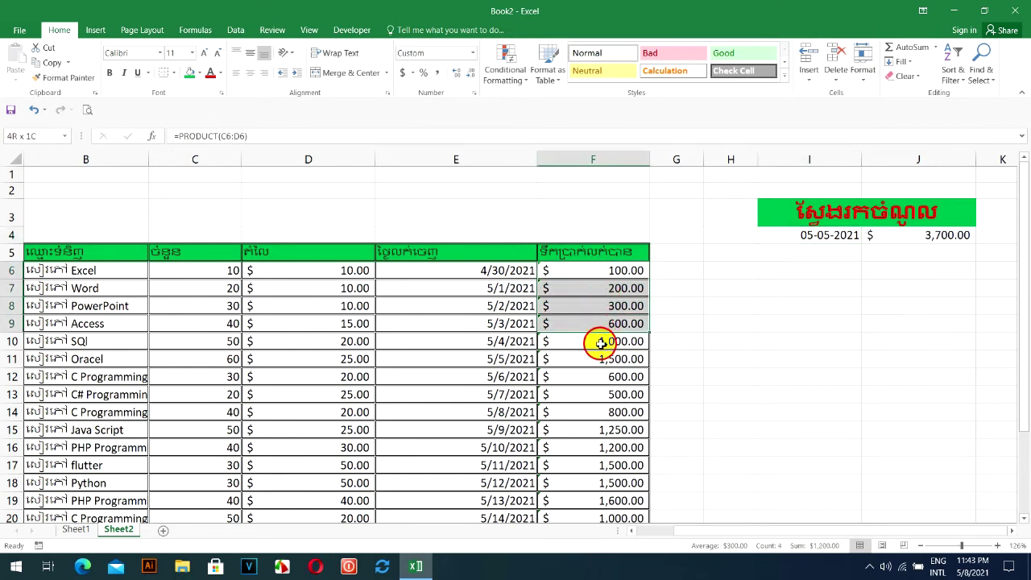
{"action": "mouse_move", "coordinate": [600, 356]}
{"action": "left_mouse_down"}
{"action": "mouse_move", "coordinate": [587, 348]}
{"action": "mouse_move", "coordinate": [587, 359]}
{"action": "left_mouse_up"}
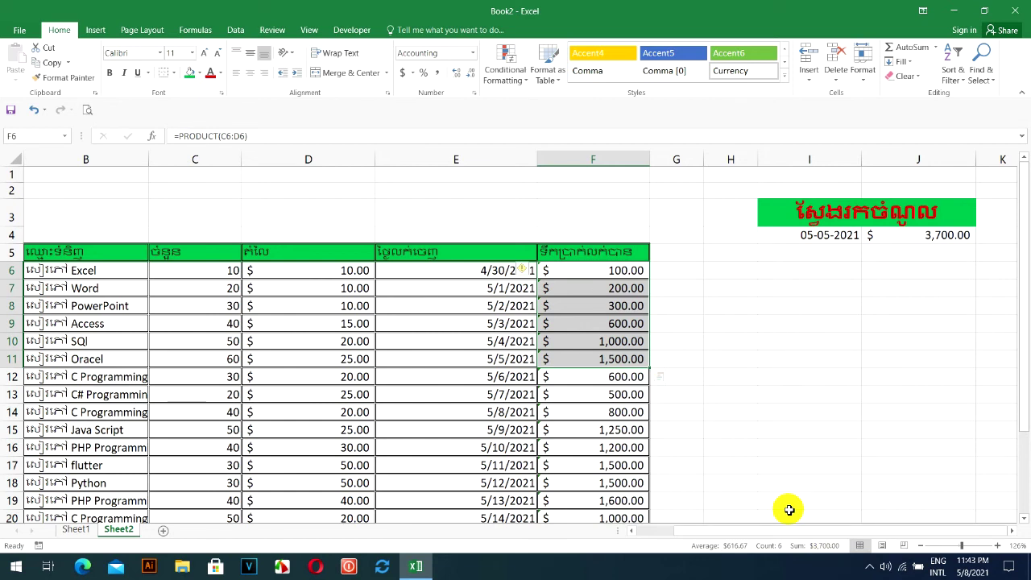
{"action": "left_click", "coordinate": [761, 322]}
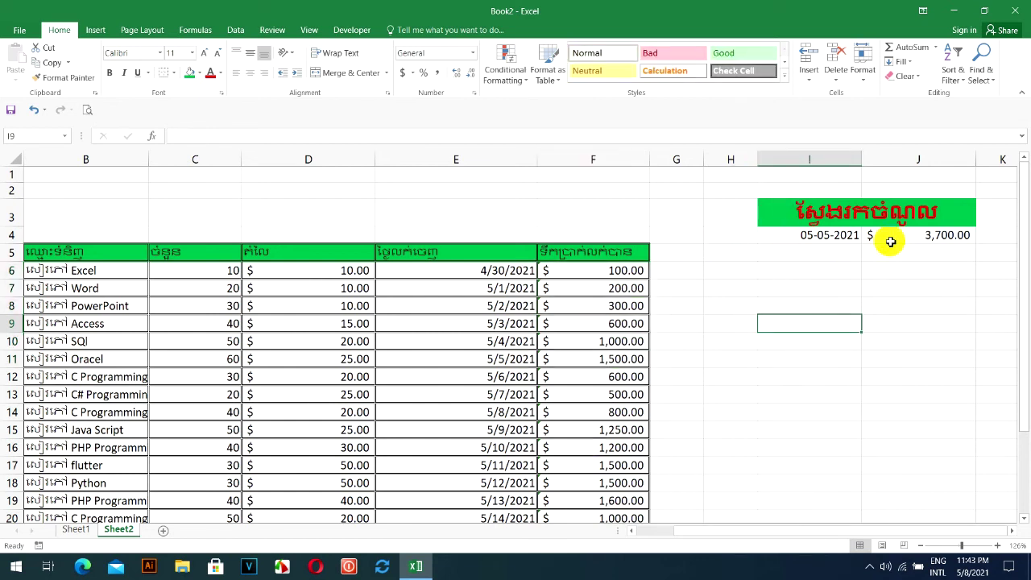
{"action": "left_click", "coordinate": [895, 238]}
{"action": "left_click", "coordinate": [847, 235]}
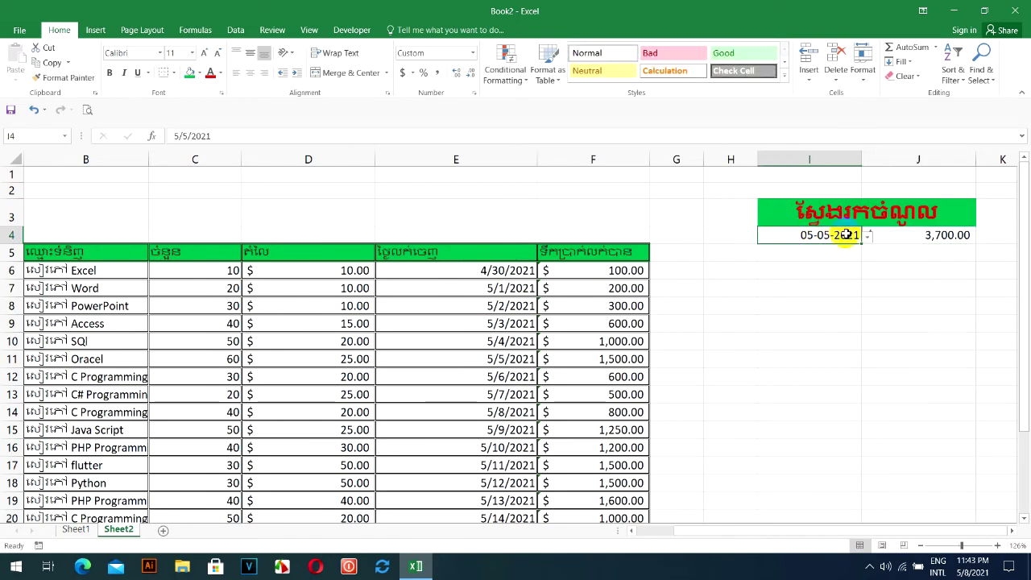
{"action": "mouse_move", "coordinate": [1020, 306]}
{"action": "left_mouse_down"}
{"action": "mouse_move", "coordinate": [1025, 337]}
{"action": "mouse_move", "coordinate": [1023, 266]}
{"action": "mouse_move", "coordinate": [1023, 294]}
{"action": "left_mouse_up"}
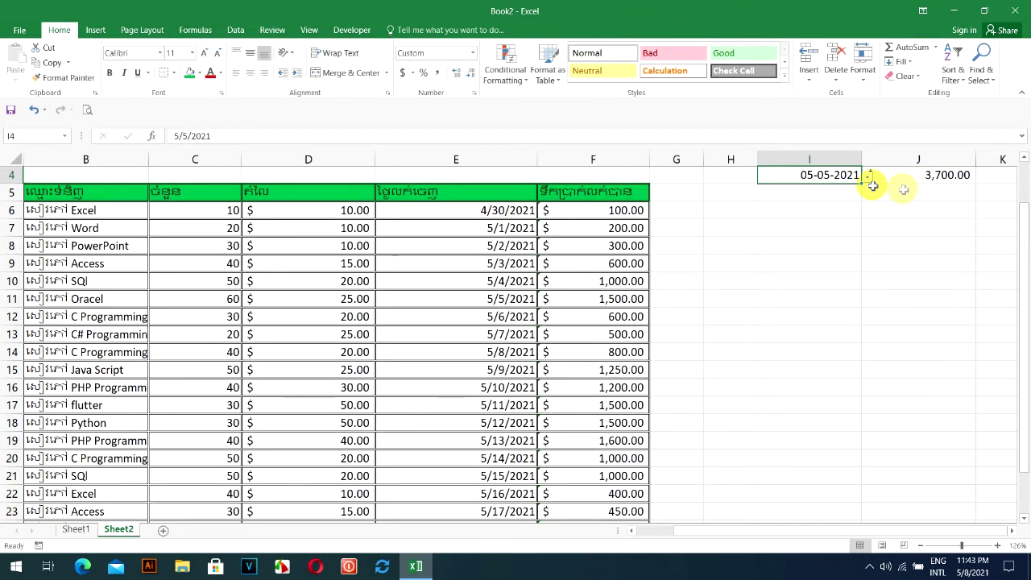
{"action": "left_click_drag", "start_coordinate": [1015, 231], "coordinate": [1015, 219]}
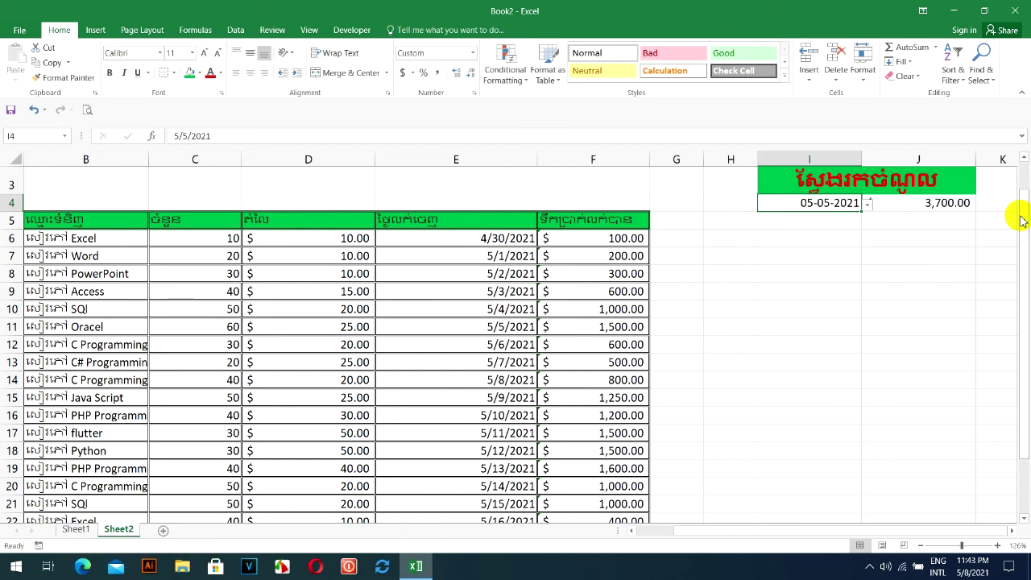
{"action": "left_click", "coordinate": [939, 205]}
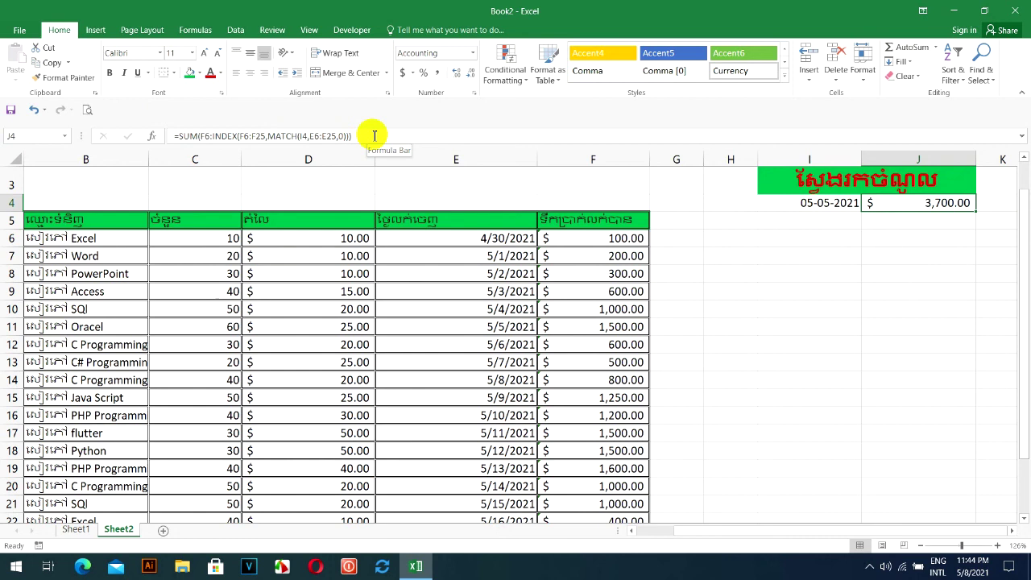
{"action": "left_click", "coordinate": [694, 241]}
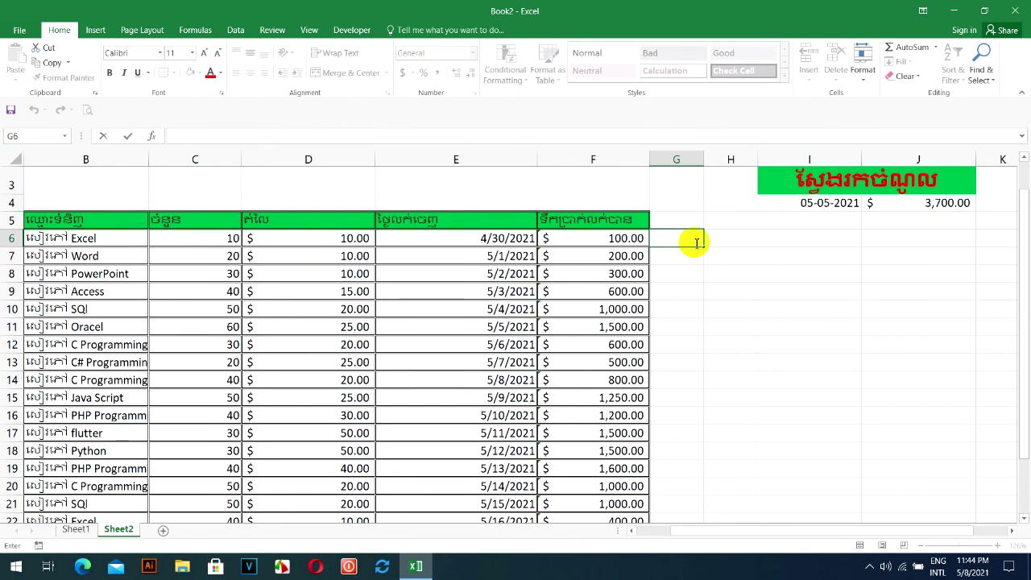
{"action": "left_click", "coordinate": [862, 553]}
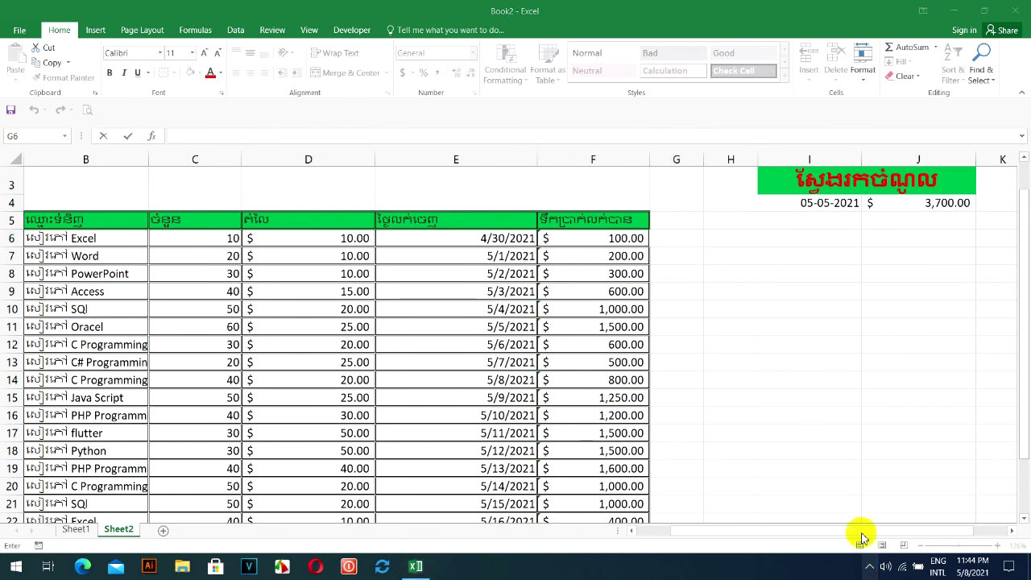